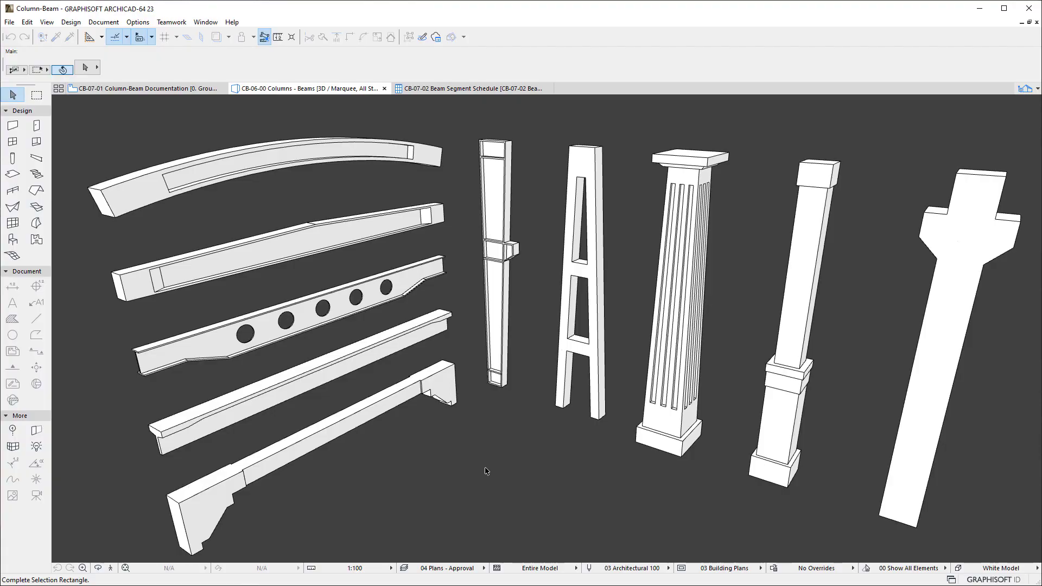
- Open the CB-07-01 Column-Beam Documentation floor plan with the dimensioned, labelled beams
{"action": "left_click", "coordinate": [150, 91]}
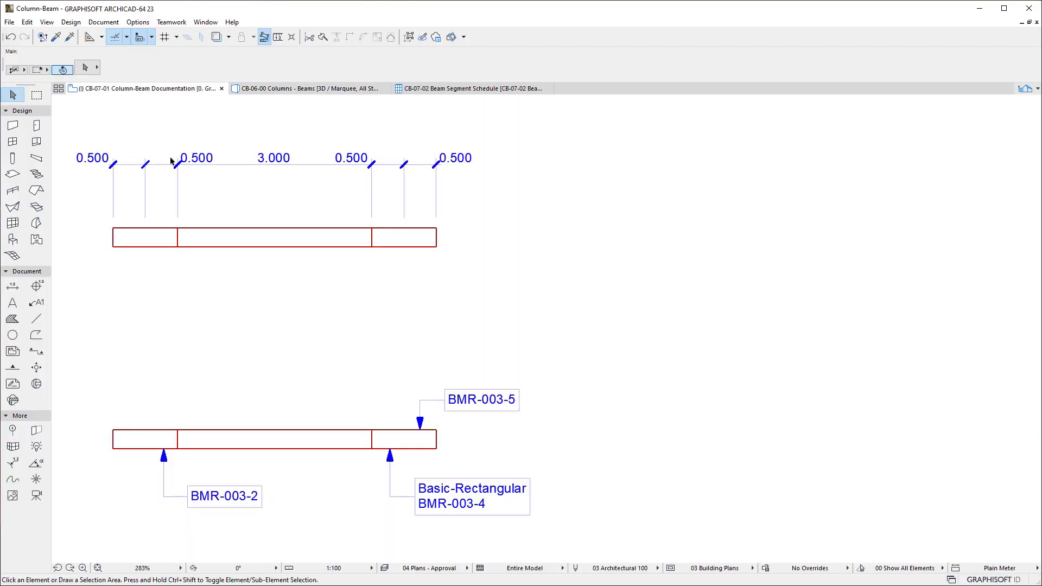
- Select the upper beam and open its Beam Selection Settings (5000 length, 1000 elevation)
{"action": "left_click", "coordinate": [217, 247]}
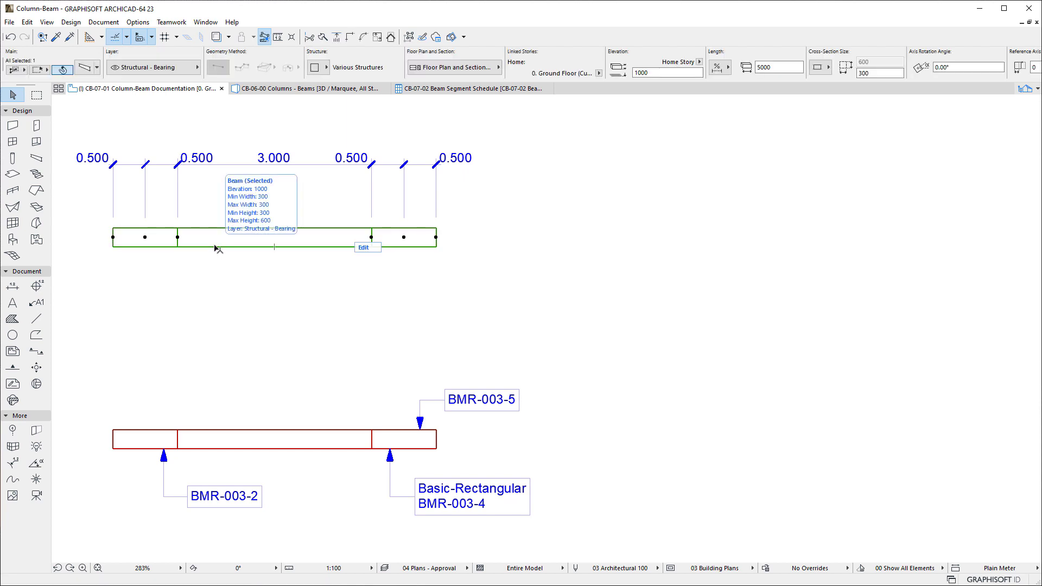
{"action": "left_click", "coordinate": [87, 69]}
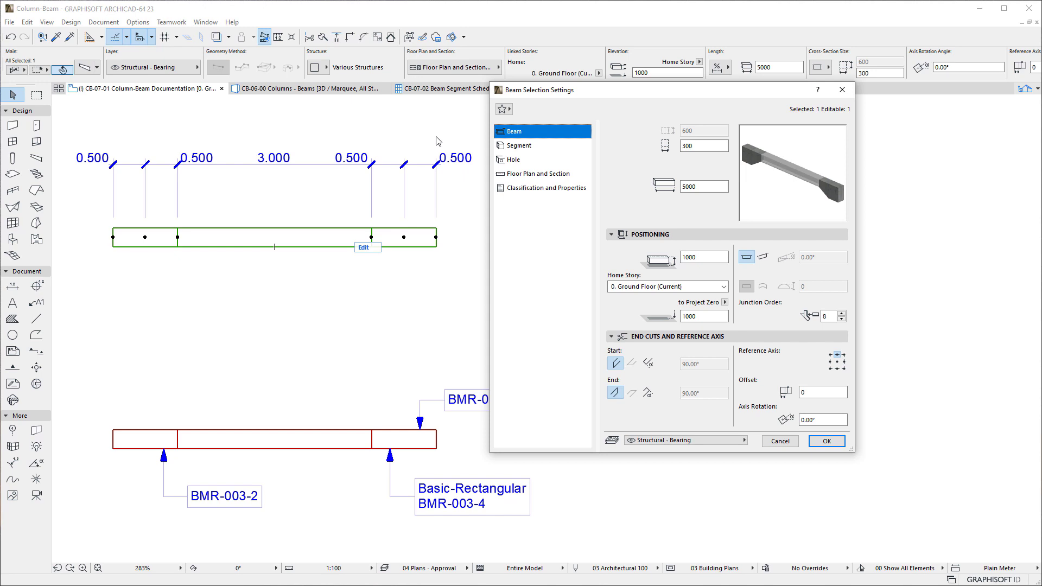
- On the Segment page, expand Classification and Properties and set the first segment's ID to BMR-002-1
{"action": "left_click", "coordinate": [568, 148]}
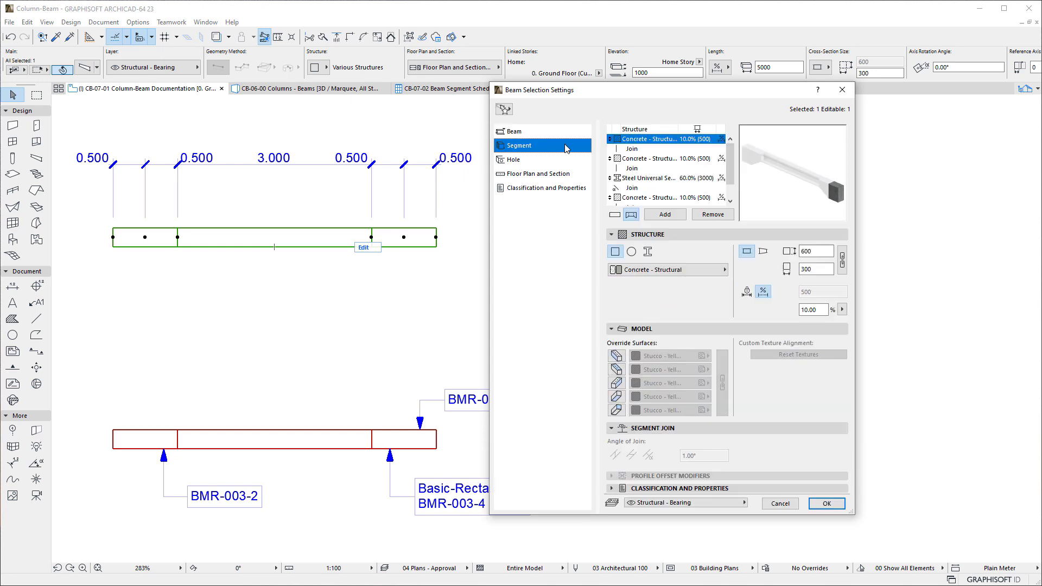
{"action": "left_click", "coordinate": [753, 330]}
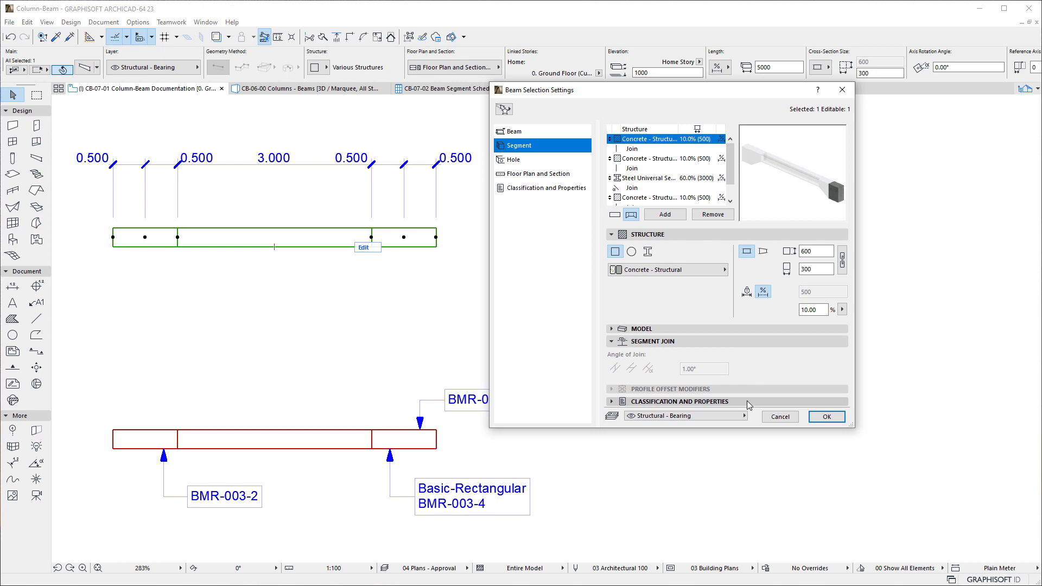
{"action": "left_click", "coordinate": [749, 402]}
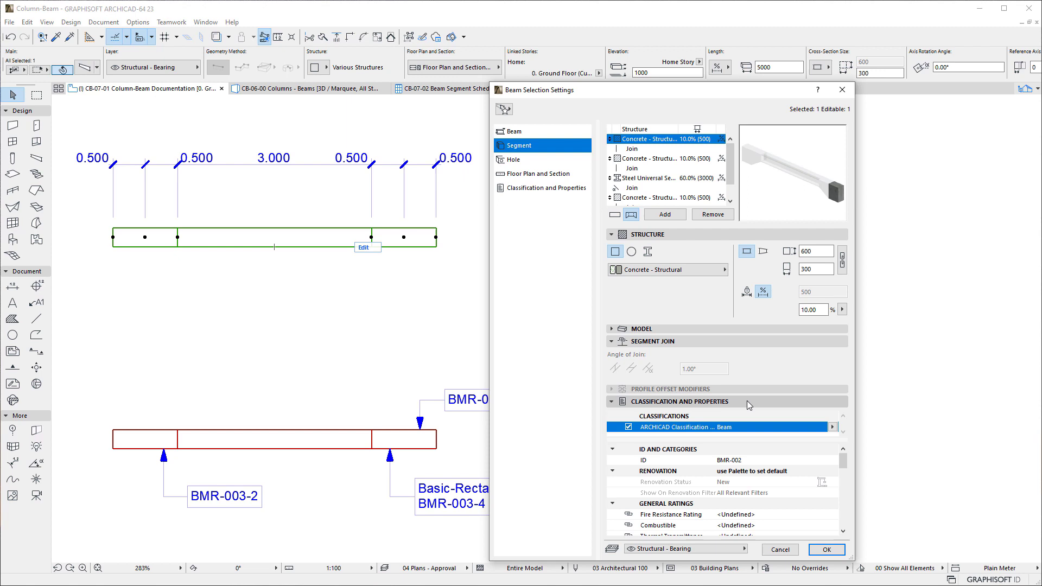
{"action": "left_click", "coordinate": [832, 427]}
{"action": "left_click", "coordinate": [769, 464]}
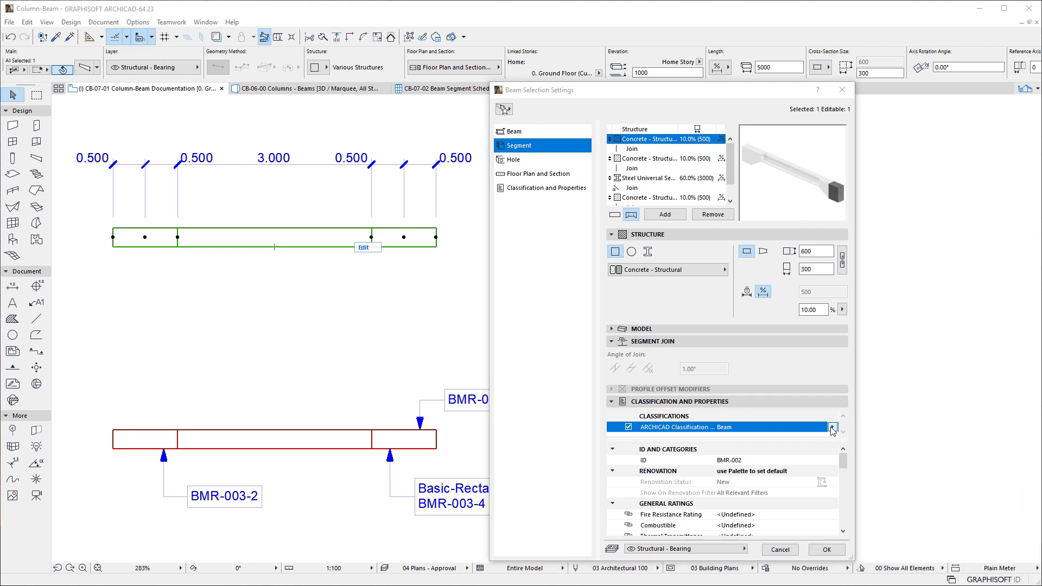
{"action": "left_click", "coordinate": [769, 464]}
{"action": "type", "text": "-1"}
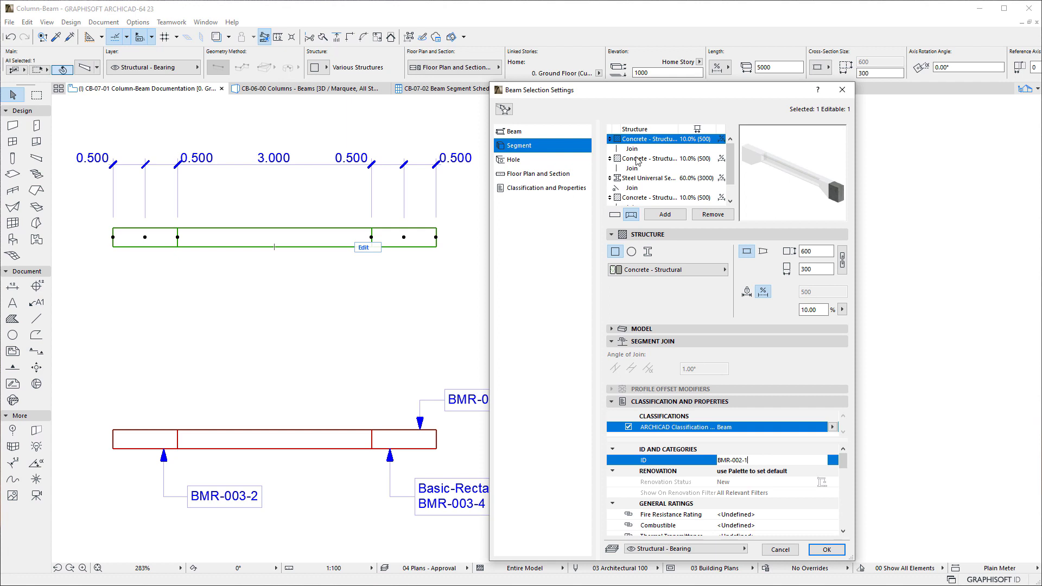
- Set the second concrete segment's ID to BMR-002-2 and the steel middle segment's to BMR-002-3
{"action": "left_click", "coordinate": [637, 159]}
{"action": "left_click", "coordinate": [761, 463]}
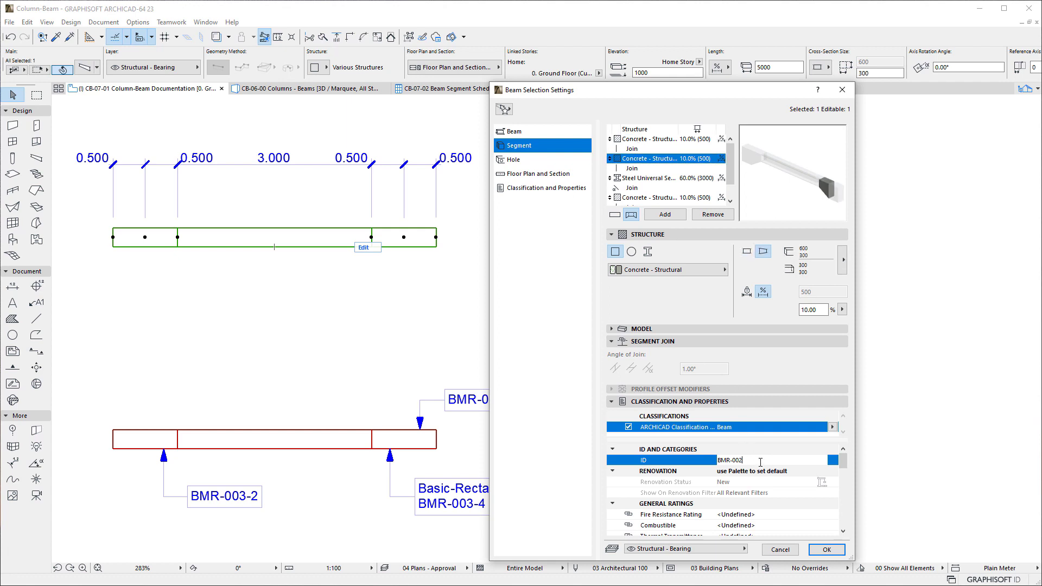
{"action": "type", "text": "-2"}
{"action": "left_click", "coordinate": [632, 180]}
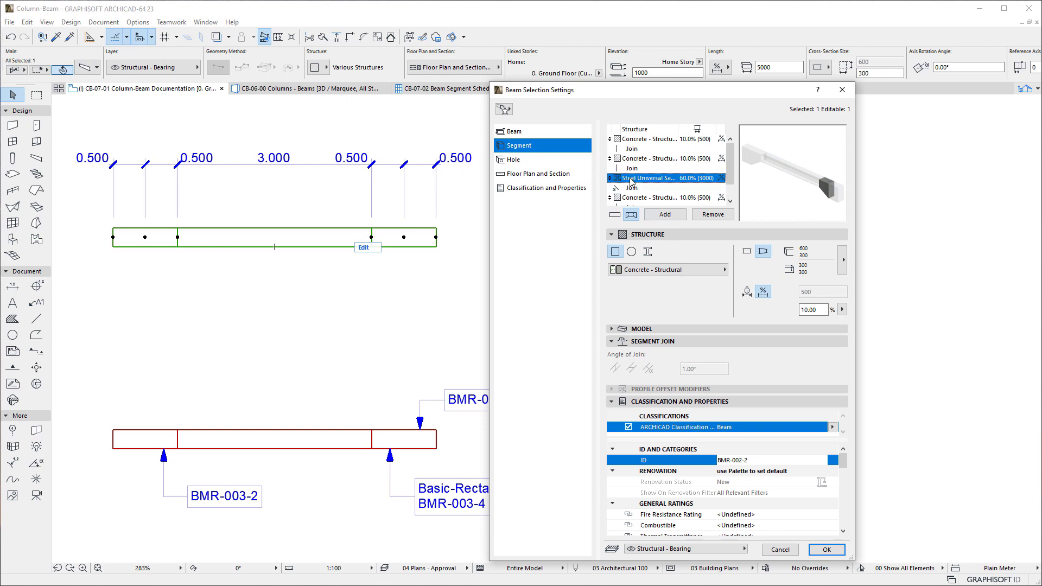
{"action": "left_click", "coordinate": [761, 460]}
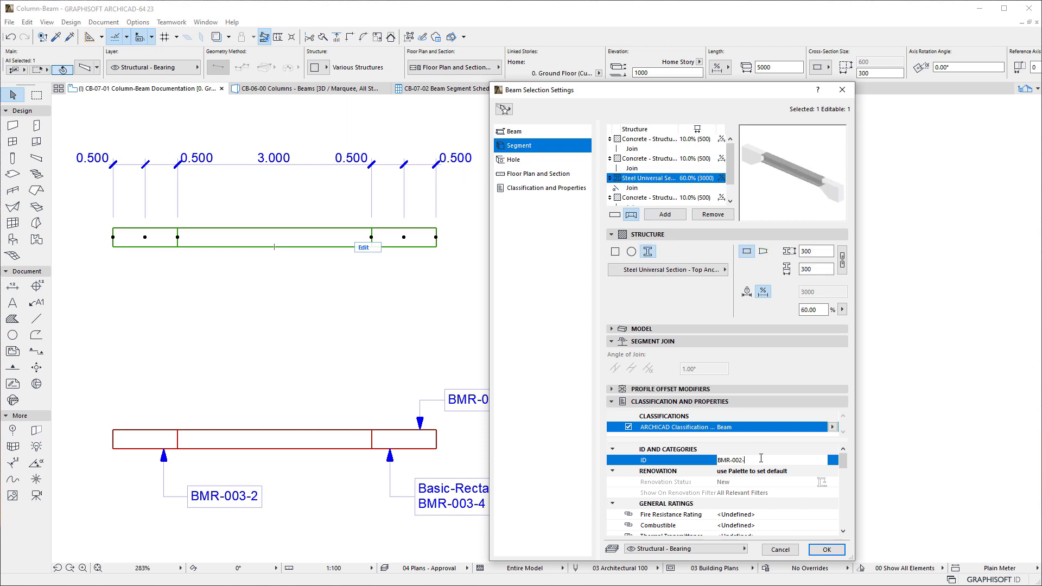
{"action": "type", "text": "3"}
{"action": "left_click", "coordinate": [769, 483]}
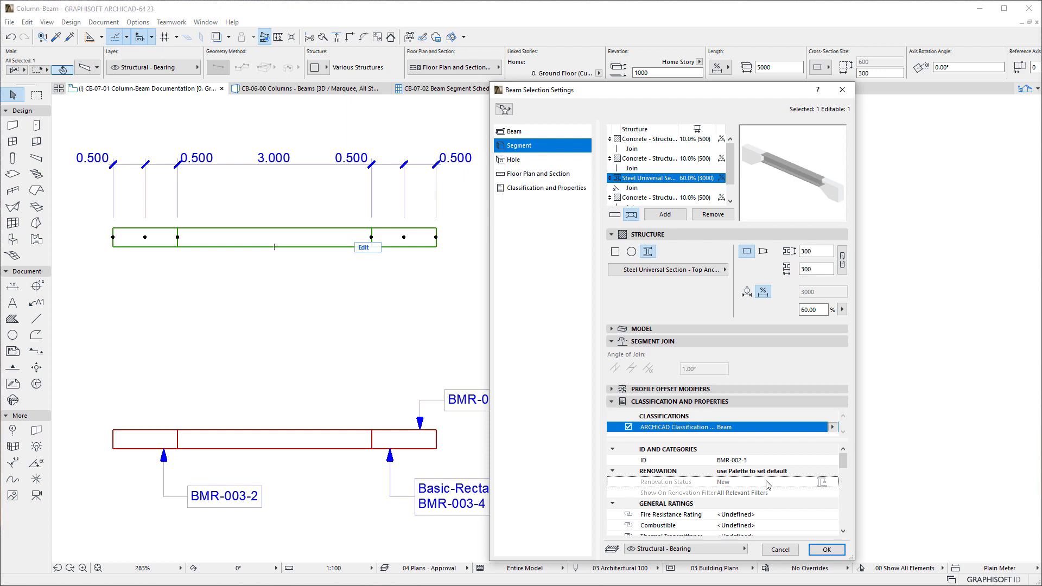
{"action": "left_click", "coordinate": [778, 494]}
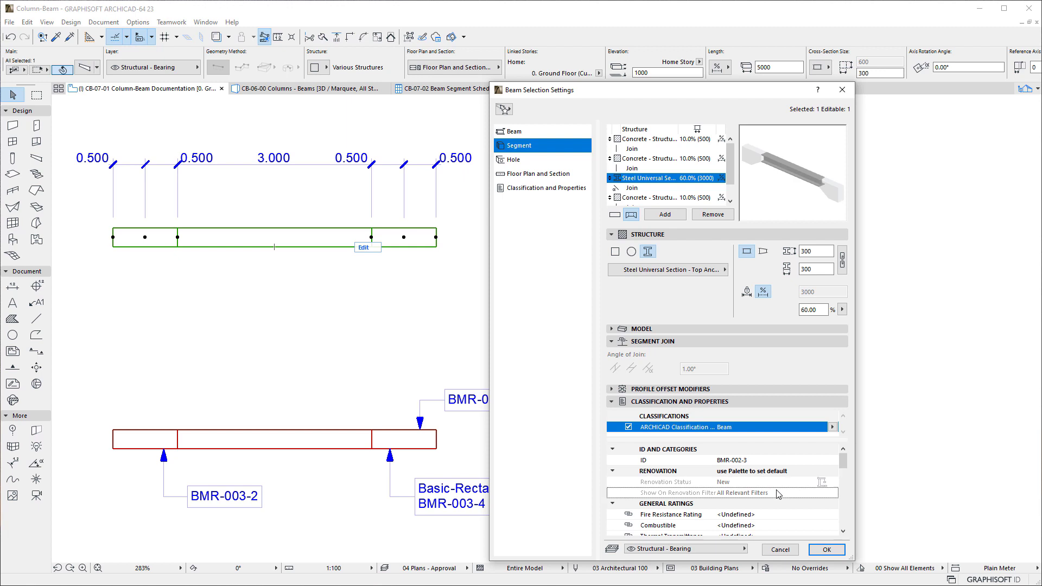
- Change the beam's Renovation Status from New to Existing, then return to the Segment page
{"action": "left_click", "coordinate": [523, 189]}
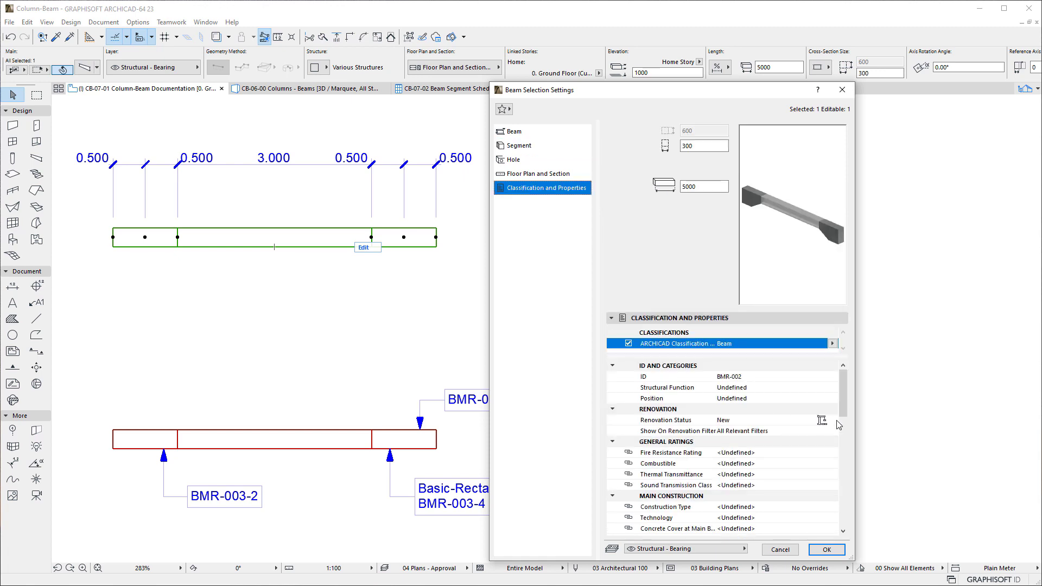
{"action": "left_click", "coordinate": [840, 423]}
{"action": "left_click", "coordinate": [856, 423]}
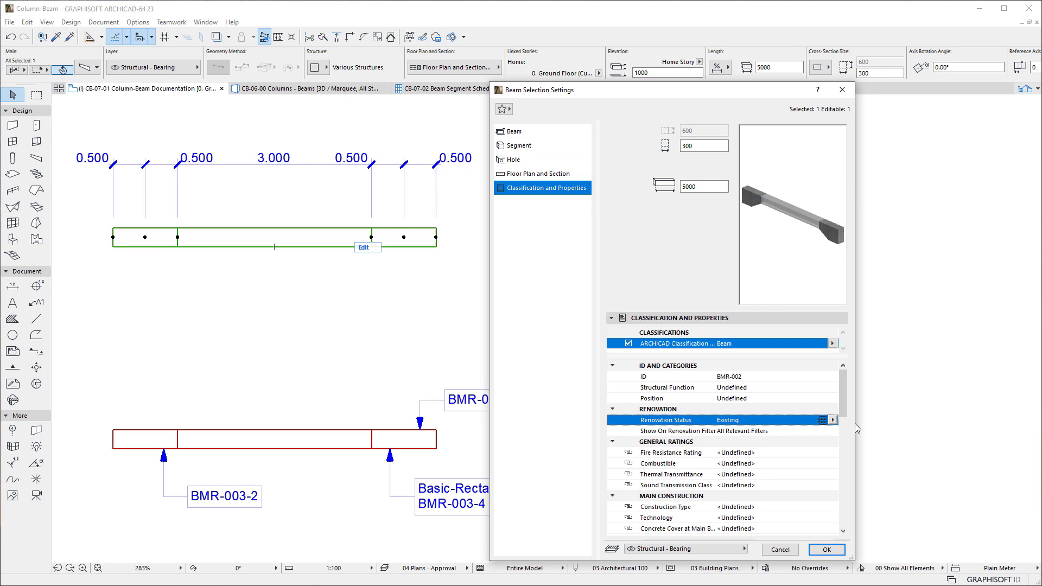
{"action": "left_click", "coordinate": [541, 149]}
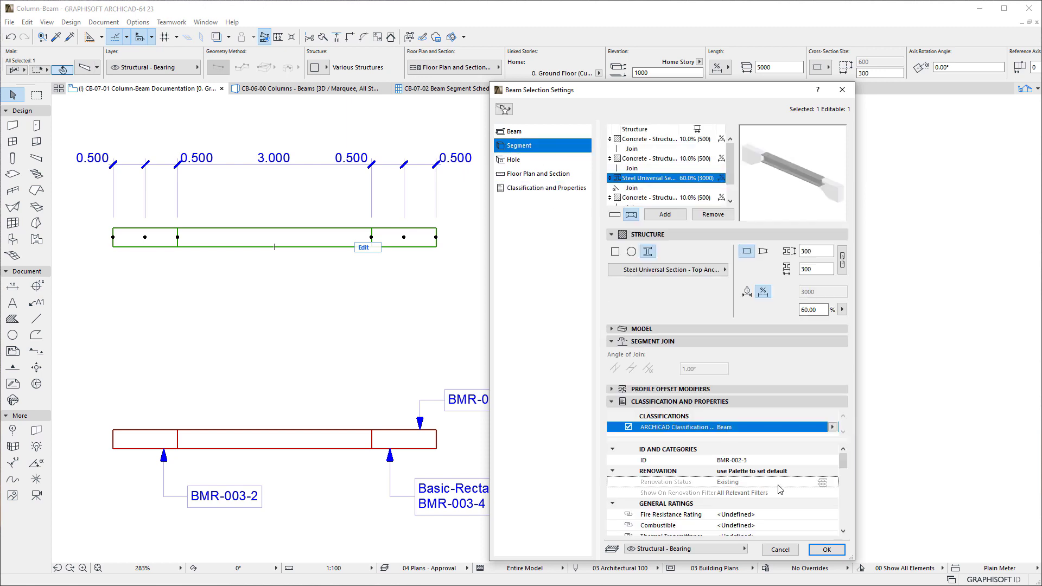
- Apply the beam settings and place a segment dimension chain below the upper beam
{"action": "left_click", "coordinate": [827, 550]}
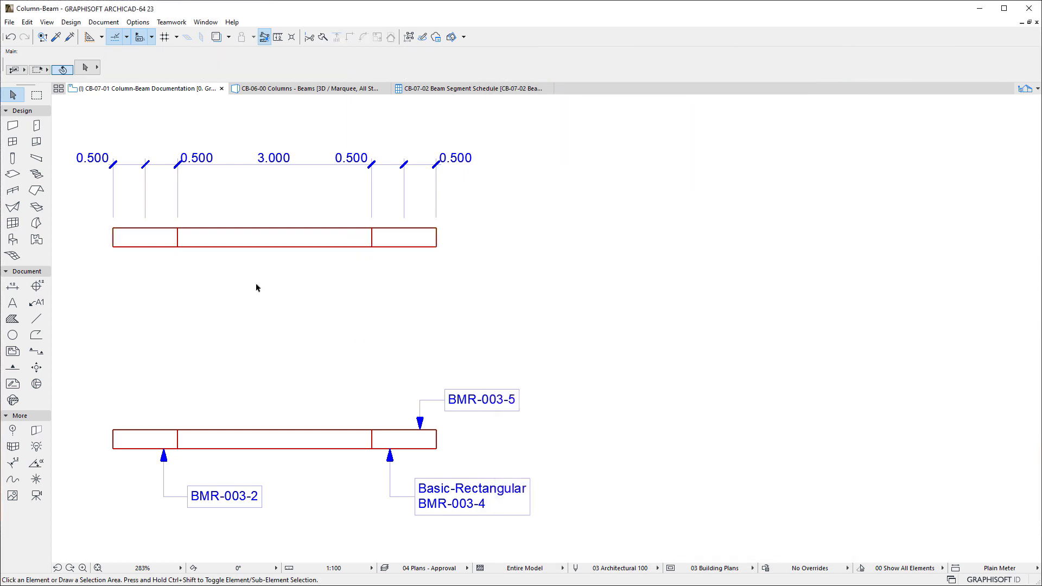
{"action": "left_click", "coordinate": [231, 164], "text": "alt"}
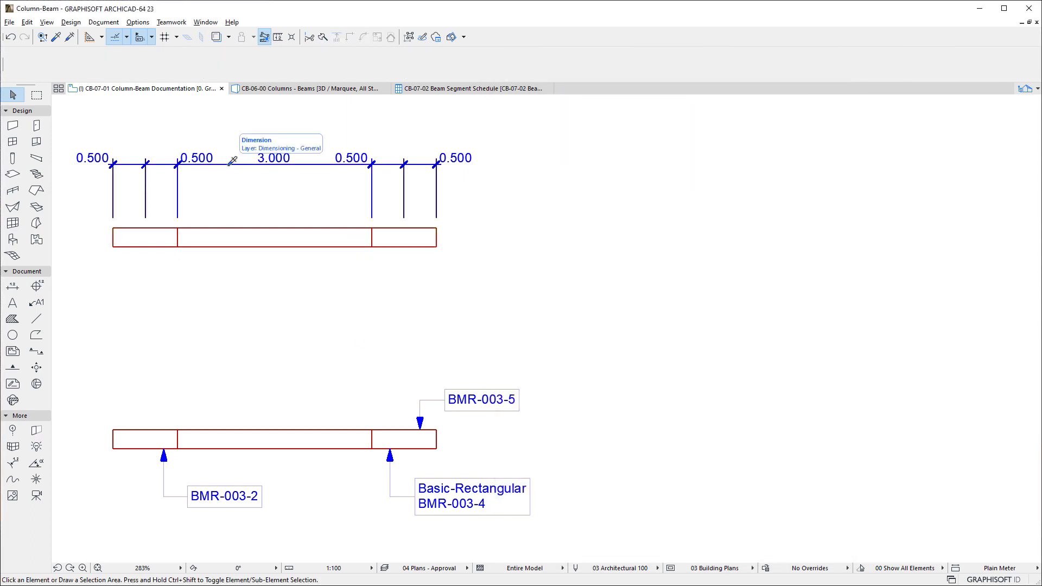
{"action": "left_click", "coordinate": [205, 246], "text": "shift"}
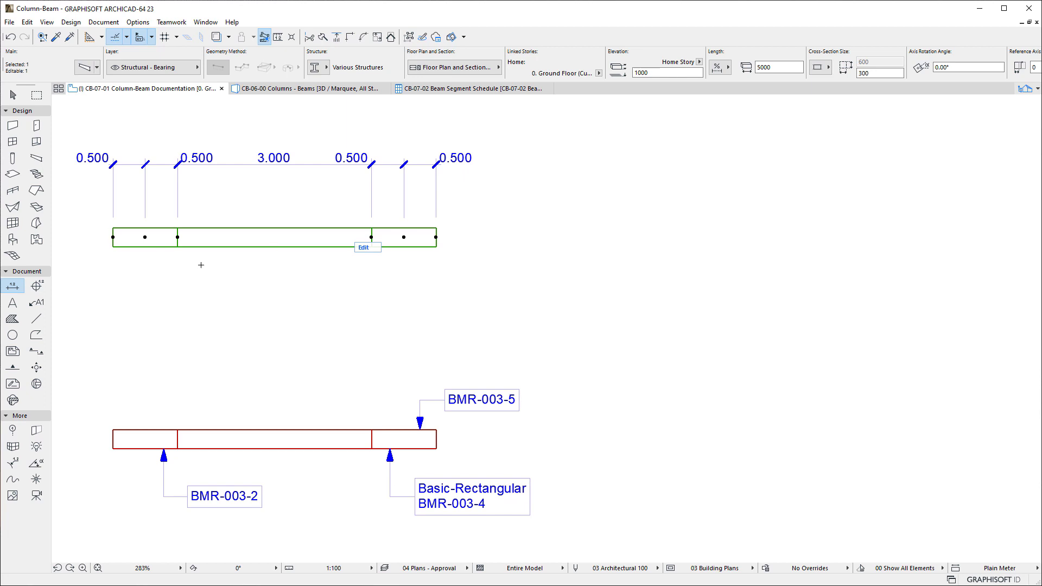
{"action": "key", "text": "Escape"}
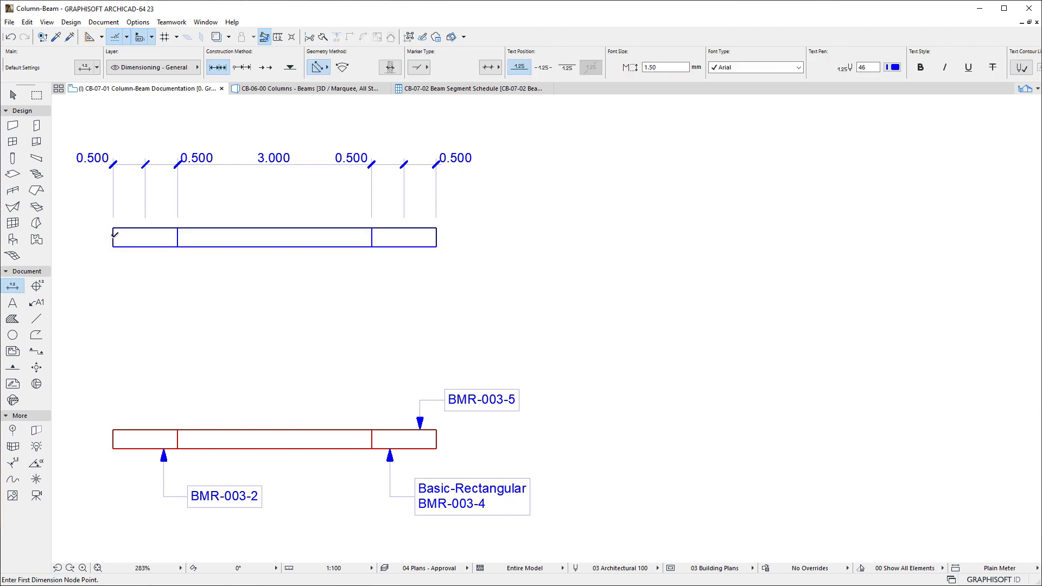
{"action": "left_click", "coordinate": [114, 237]}
{"action": "left_click", "coordinate": [178, 247]}
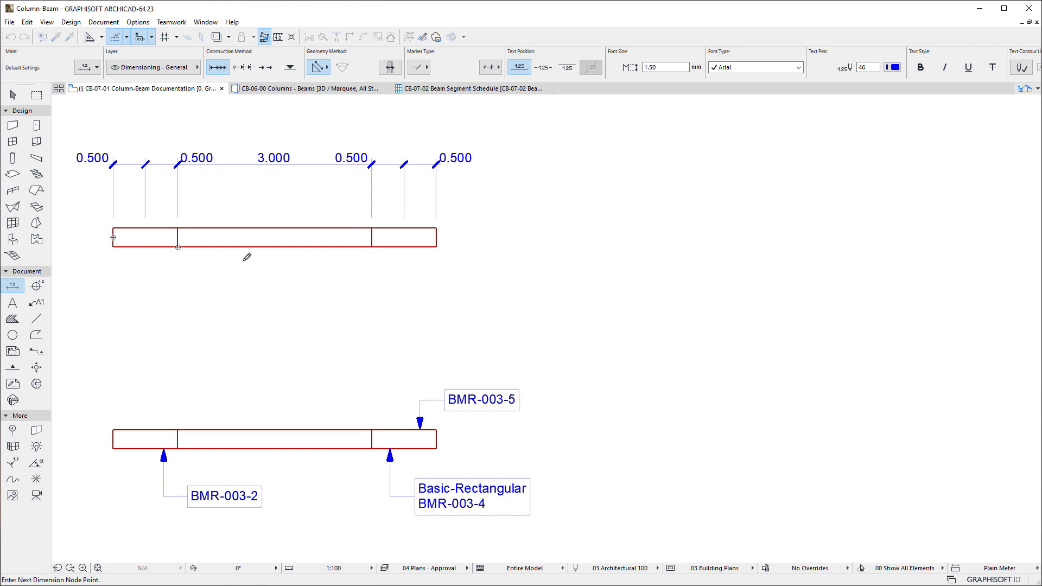
{"action": "left_click", "coordinate": [372, 247]}
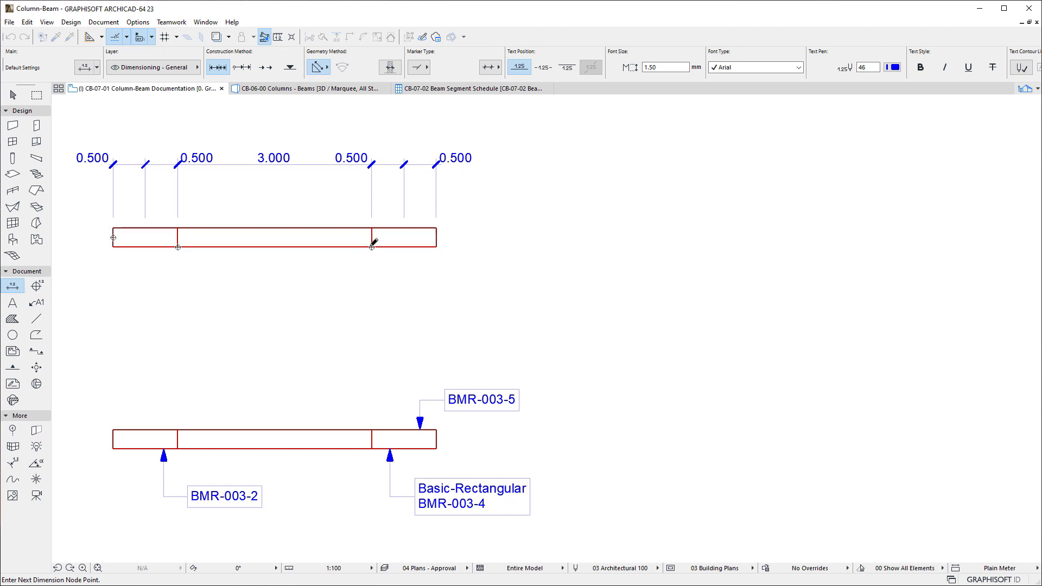
{"action": "left_click", "coordinate": [437, 238]}
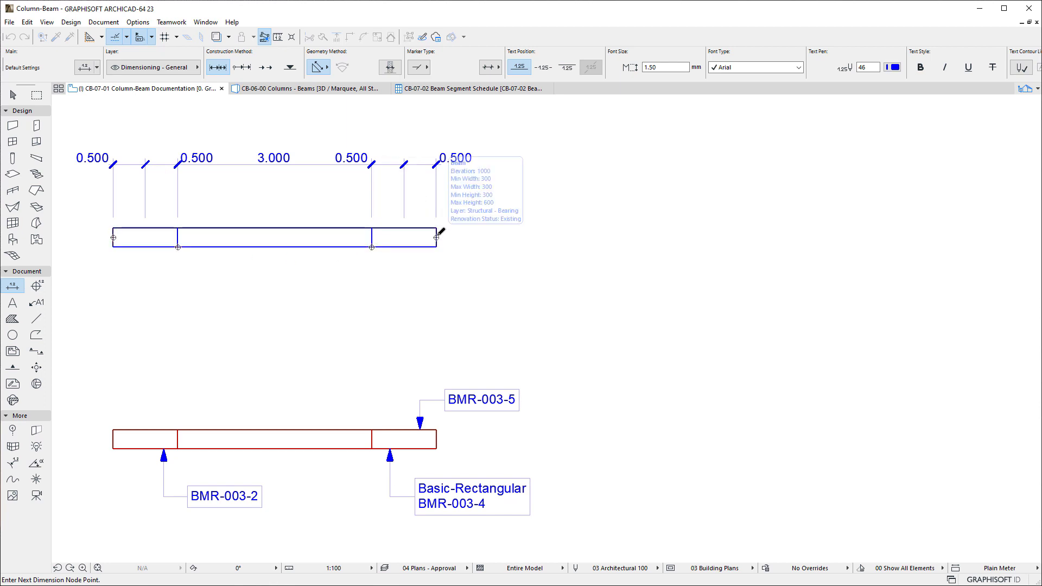
{"action": "double_click", "coordinate": [270, 289]}
{"action": "left_click", "coordinate": [278, 307]}
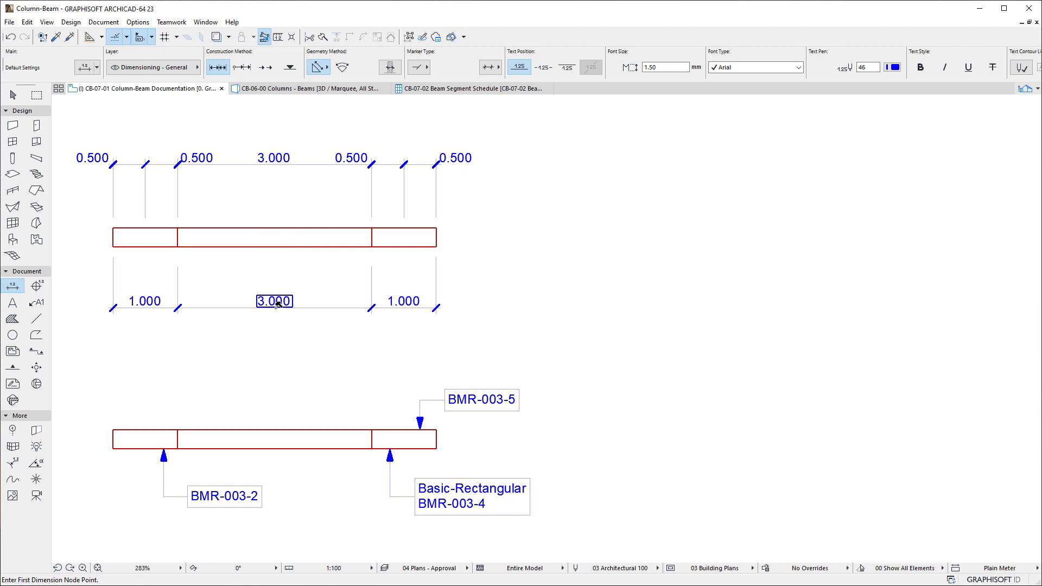
- Reposition a node of the upper beam by 100 so its segment dimensions update
{"action": "left_click", "coordinate": [179, 237], "text": "shift"}
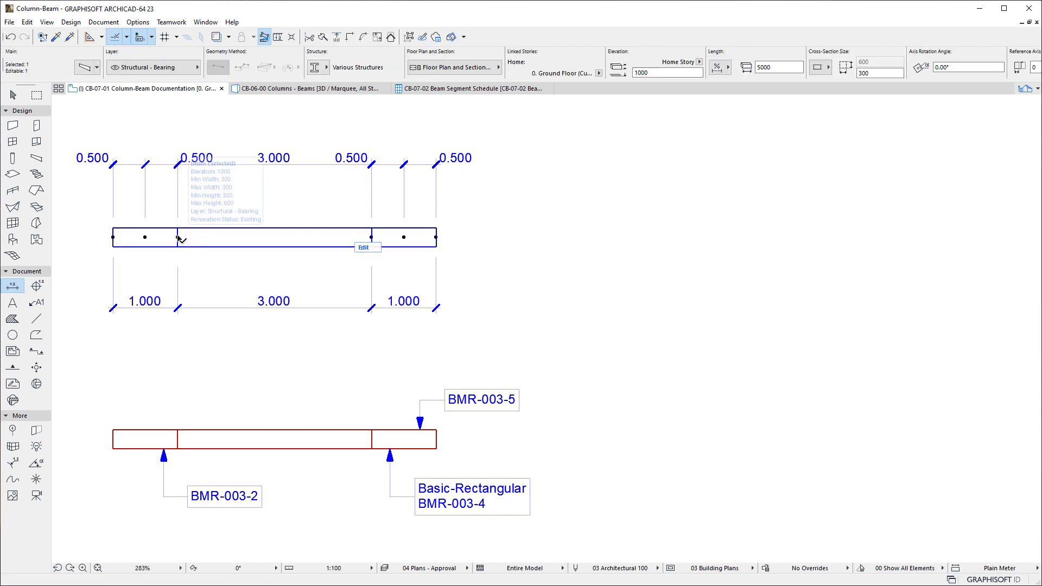
{"action": "left_click", "coordinate": [179, 236]}
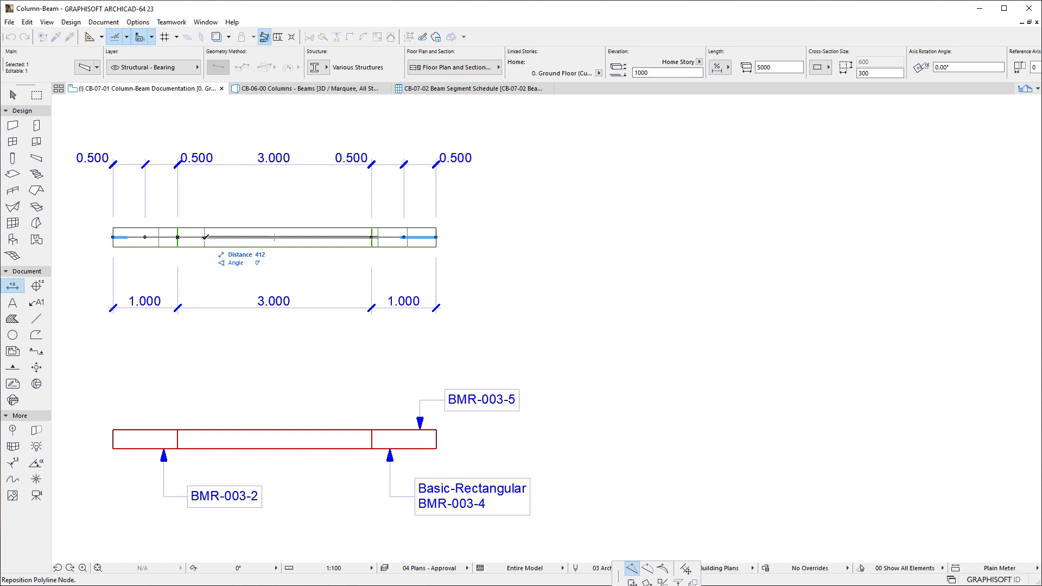
{"action": "type", "text": "100"}
{"action": "key", "text": "Return"}
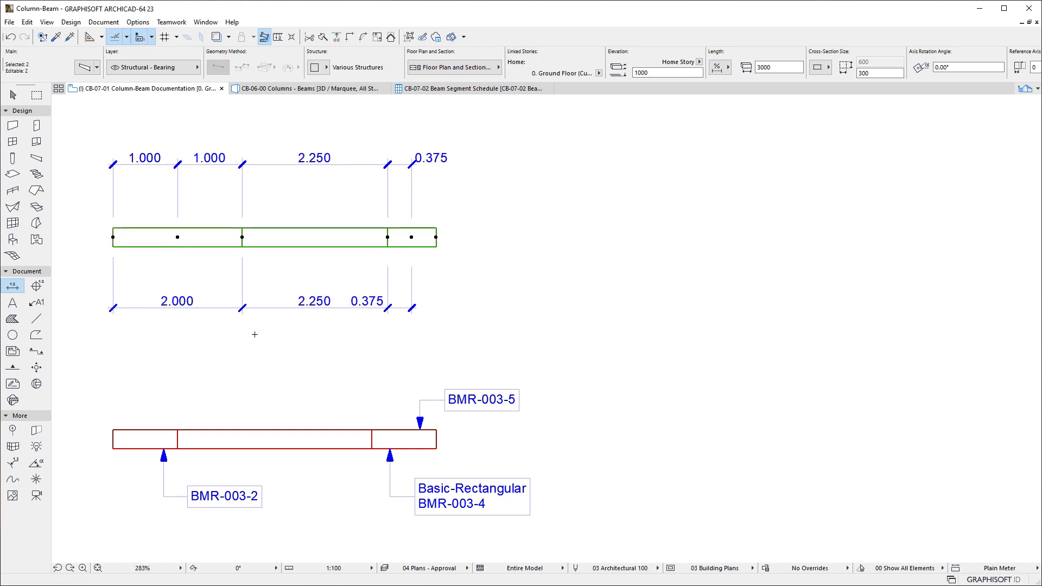
{"action": "key", "text": "Escape"}
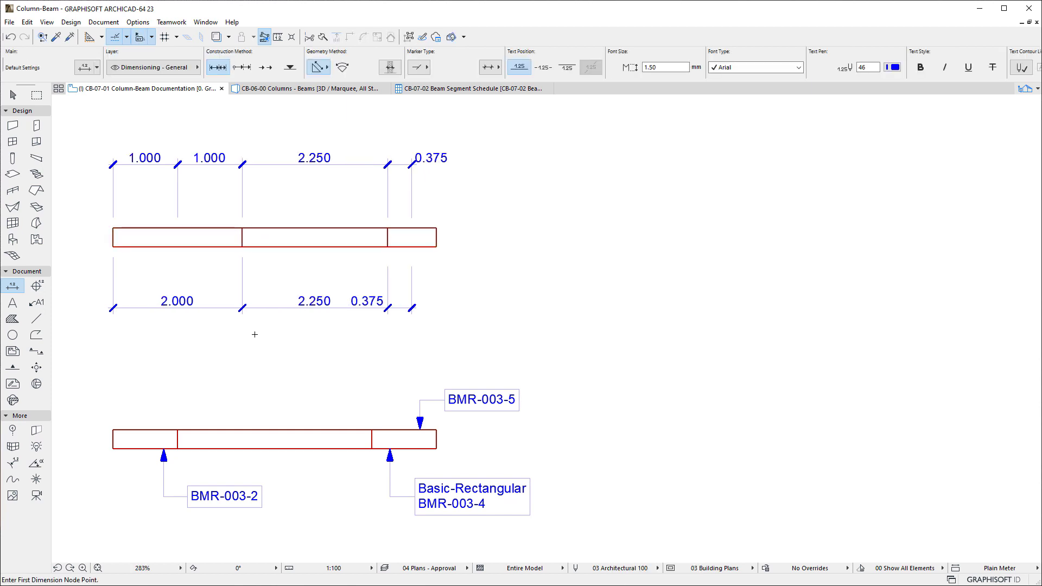
- Using the BMR-003-2 label's settings targeting Beam Segments, label the lower beam's first and middle segments
{"action": "left_click", "coordinate": [167, 495], "text": "alt"}
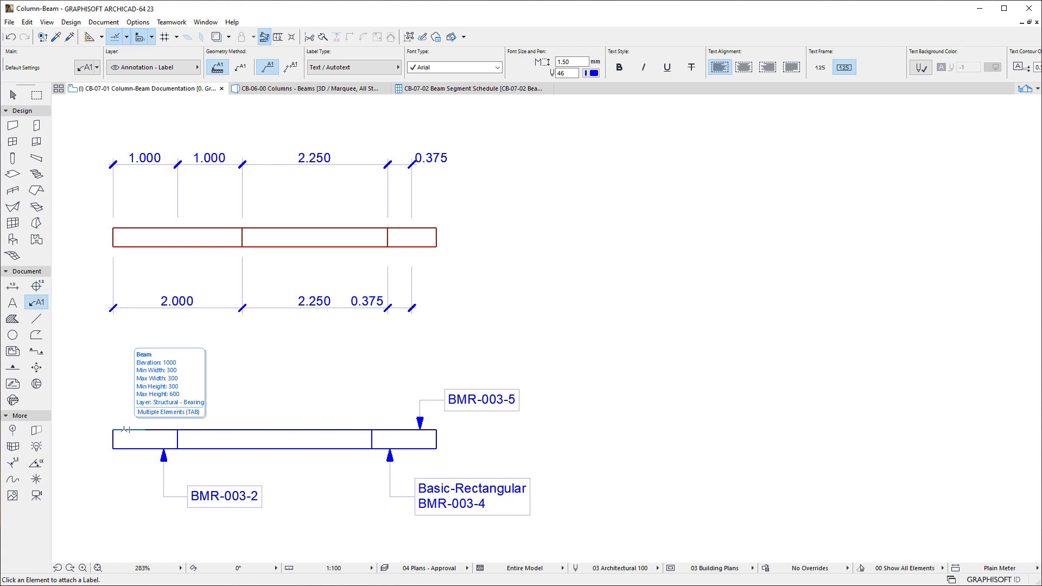
{"action": "key", "text": "Tab"}
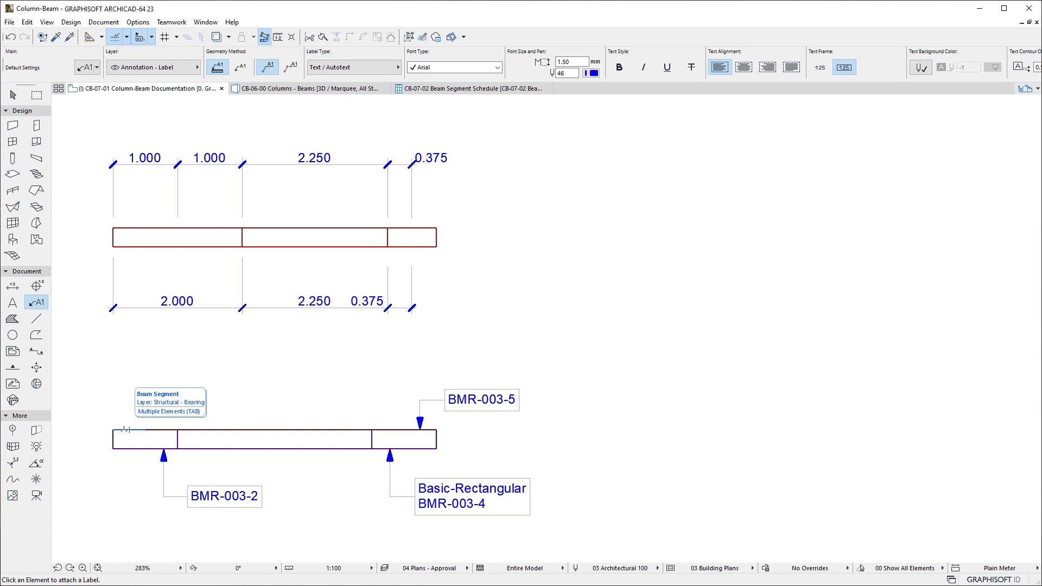
{"action": "key", "text": "Tab"}
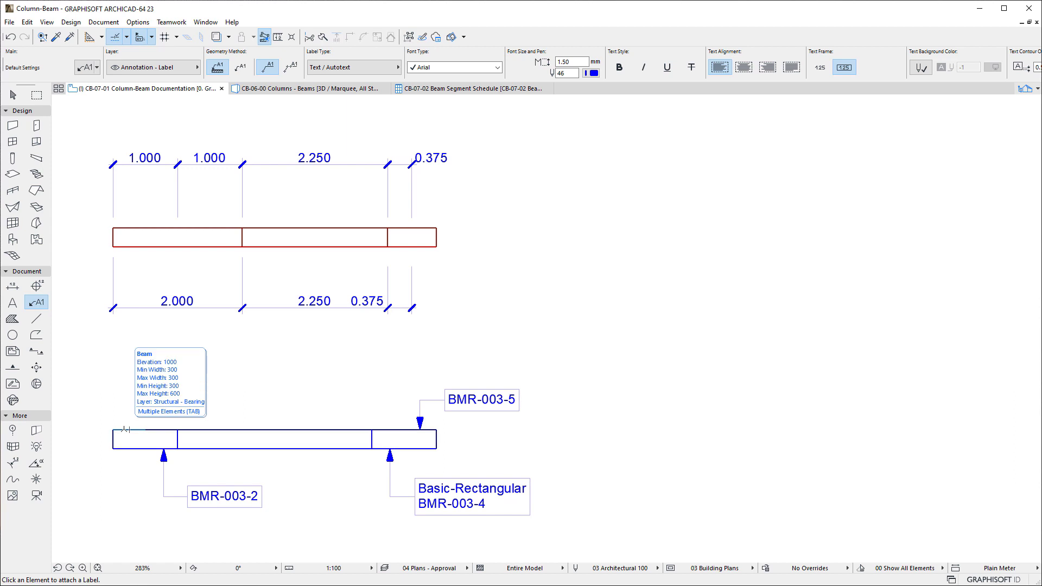
{"action": "key", "text": "Tab"}
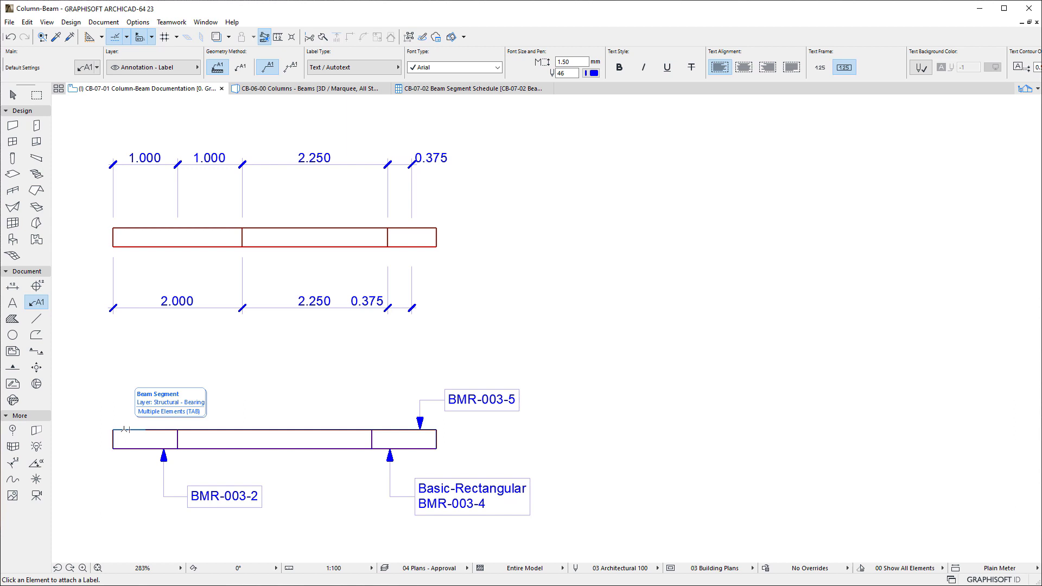
{"action": "left_click", "coordinate": [125, 430]}
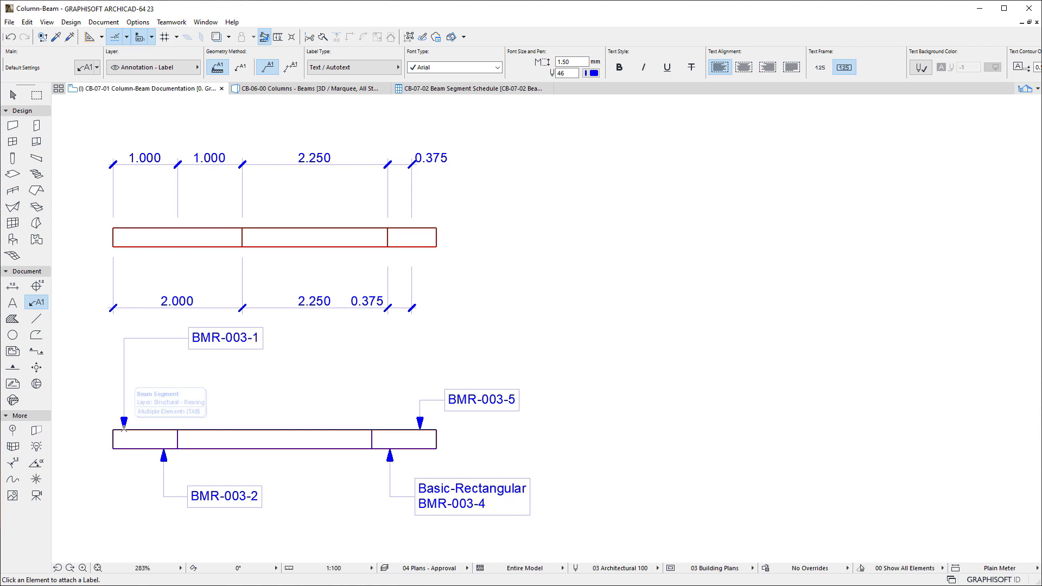
{"action": "left_click", "coordinate": [274, 429]}
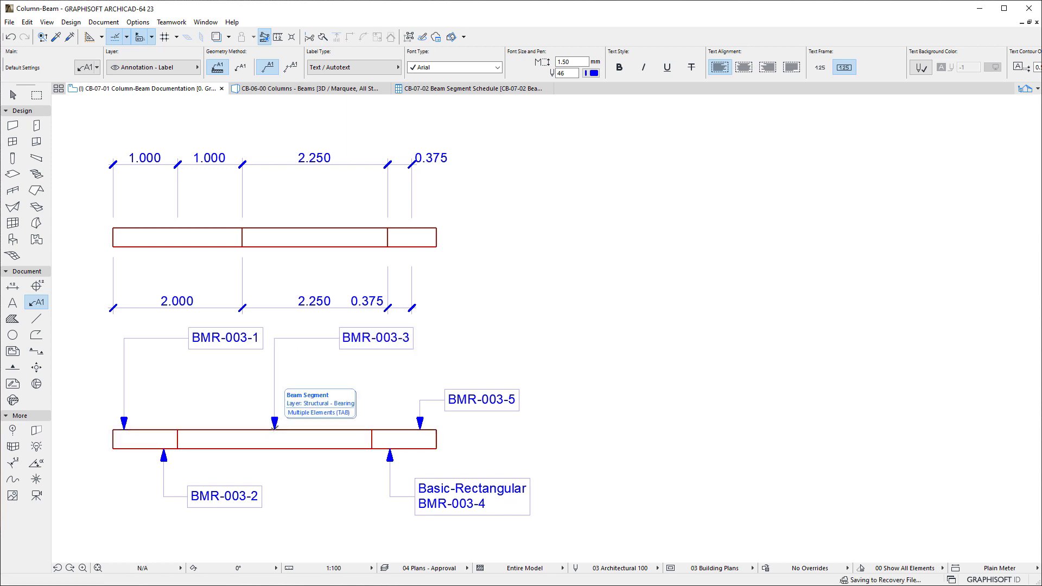
{"action": "left_click", "coordinate": [275, 427], "text": "shift"}
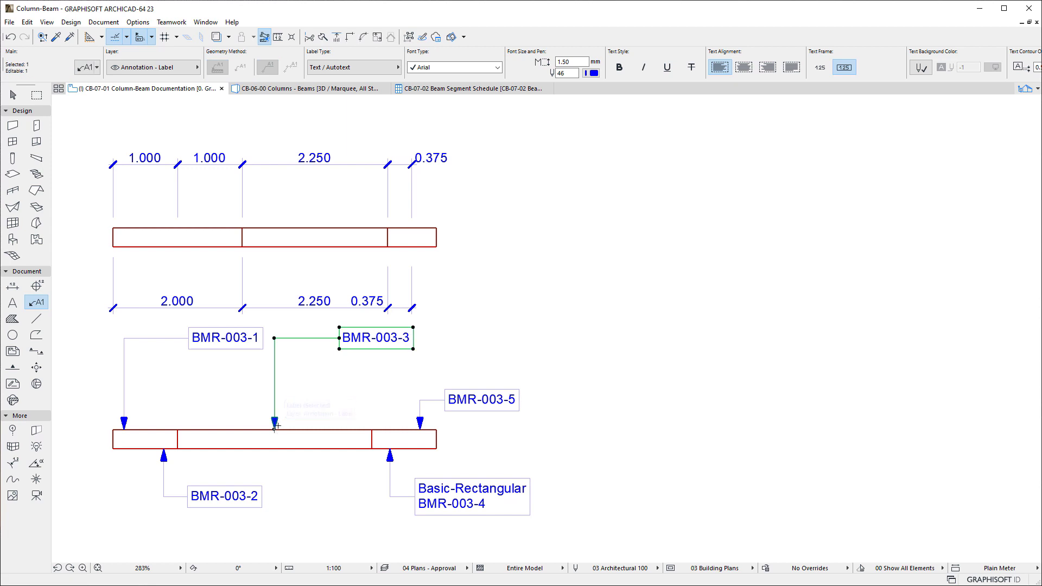
- Insert the Beam Segment Cross Section autotext into the BMR-003-3 label on its own line
{"action": "double_click", "coordinate": [344, 340]}
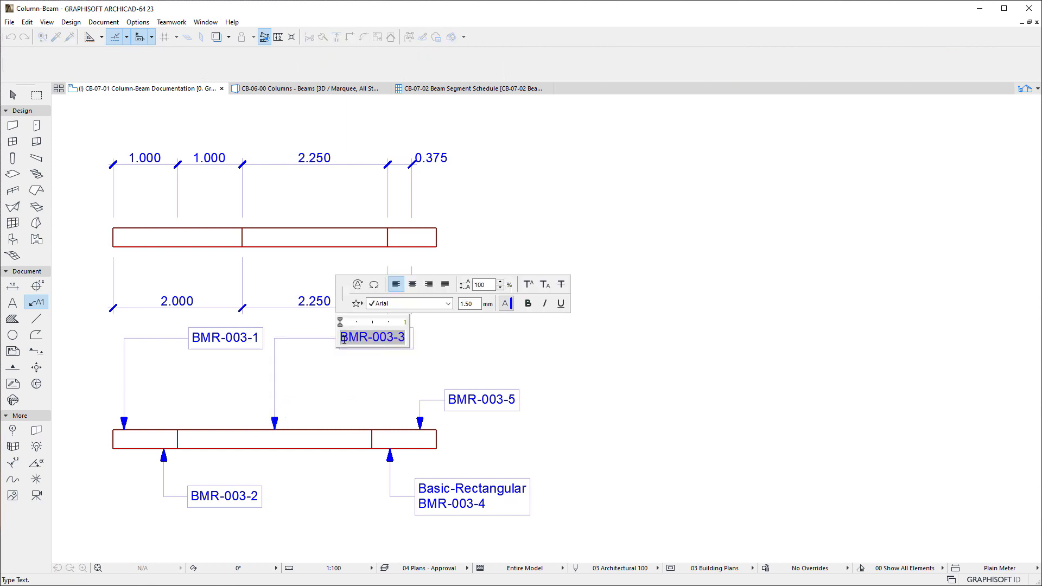
{"action": "left_click", "coordinate": [356, 288]}
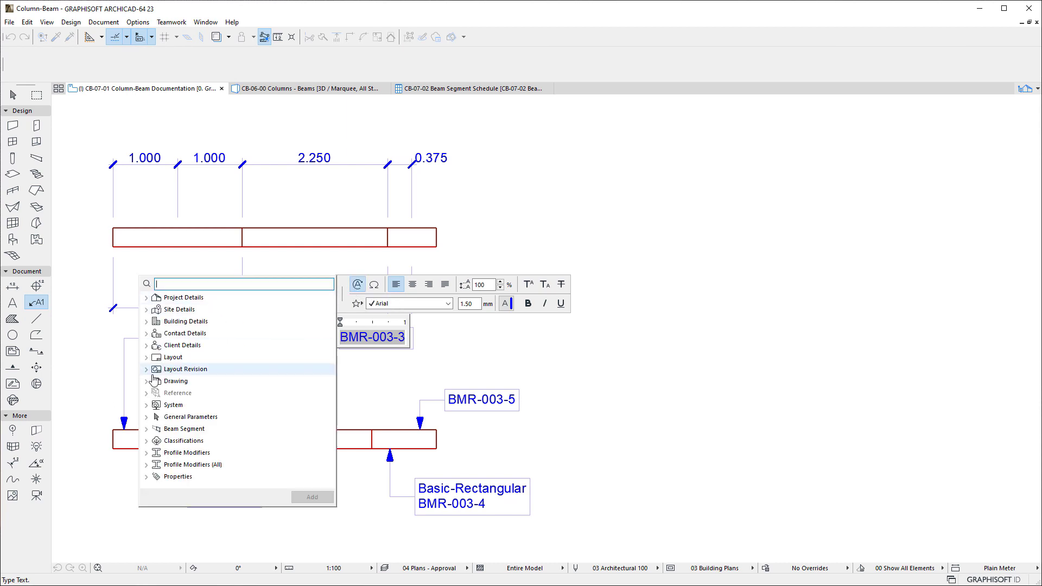
{"action": "left_click", "coordinate": [151, 430]}
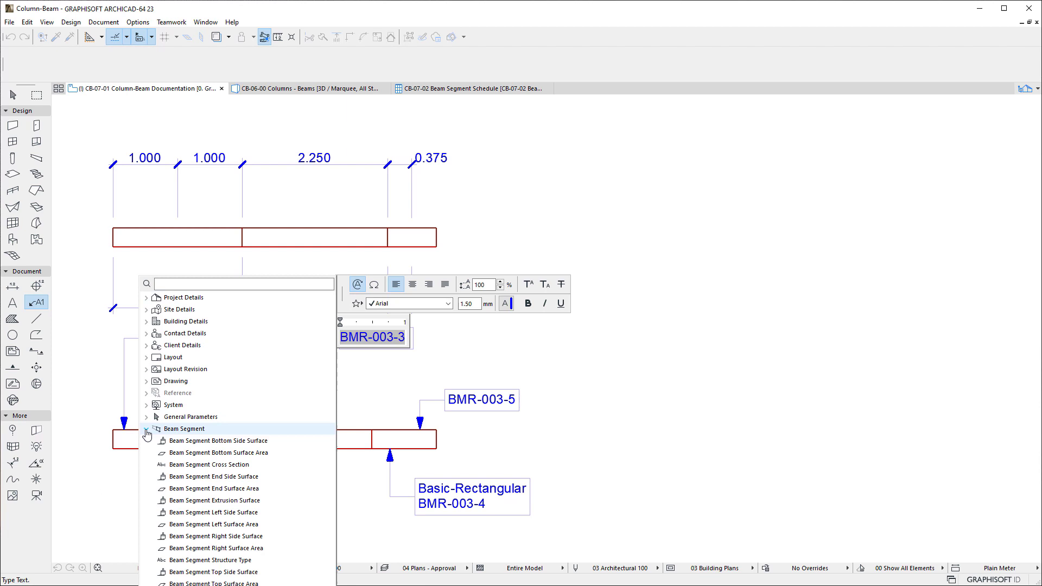
{"action": "double_click", "coordinate": [209, 465]}
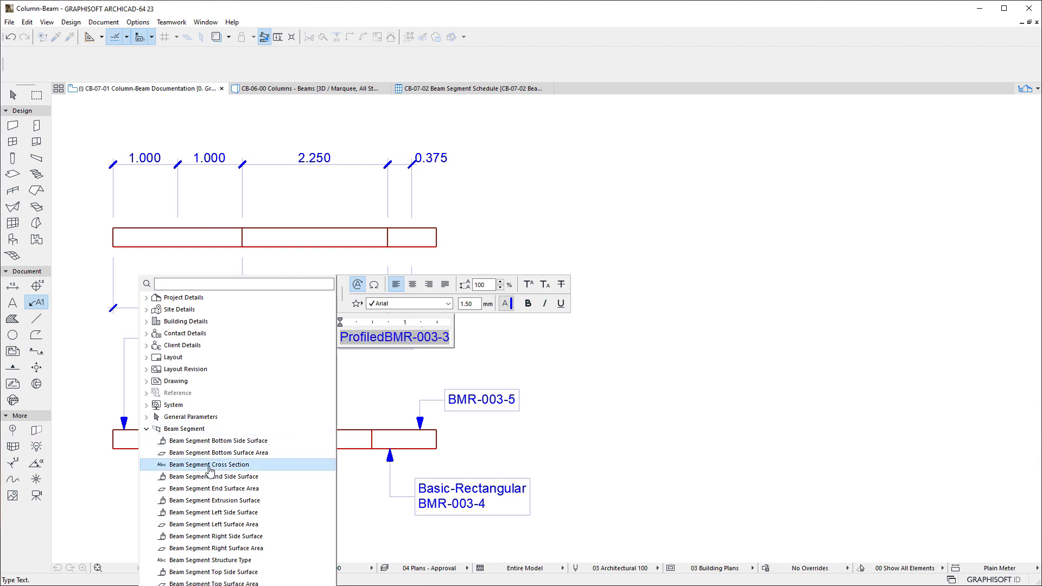
{"action": "left_click", "coordinate": [385, 338]}
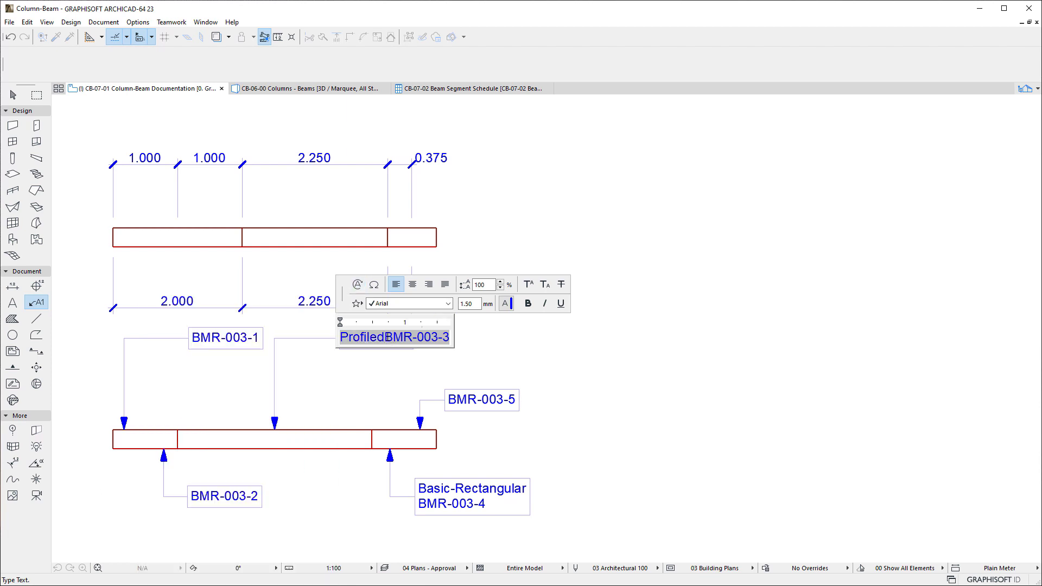
{"action": "key", "text": "Return"}
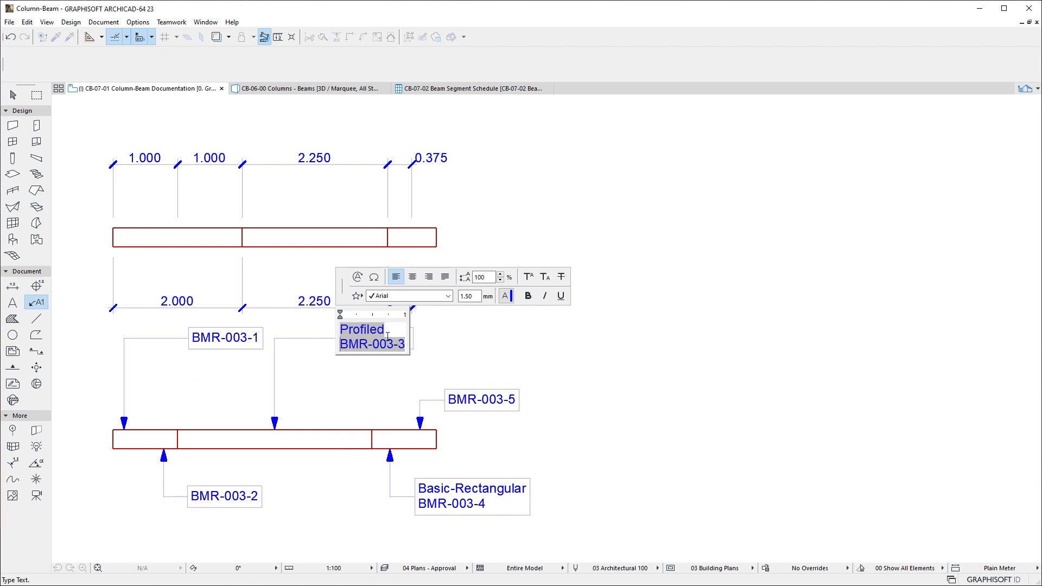
- Add the Complex Profile autotext and move BMR-003-3 onto its own line
{"action": "left_click", "coordinate": [358, 278]}
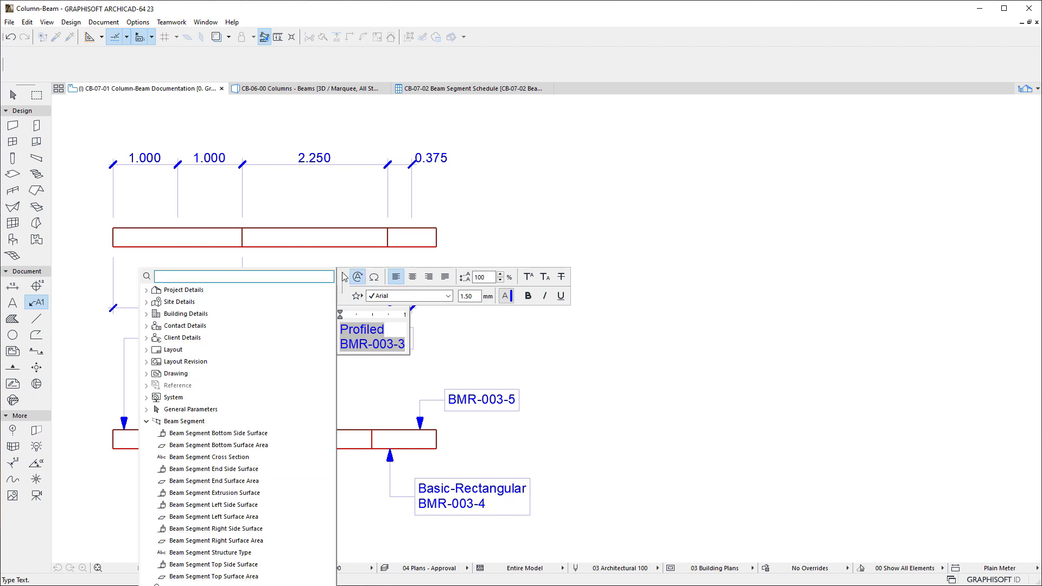
{"action": "type", "text": "profile"}
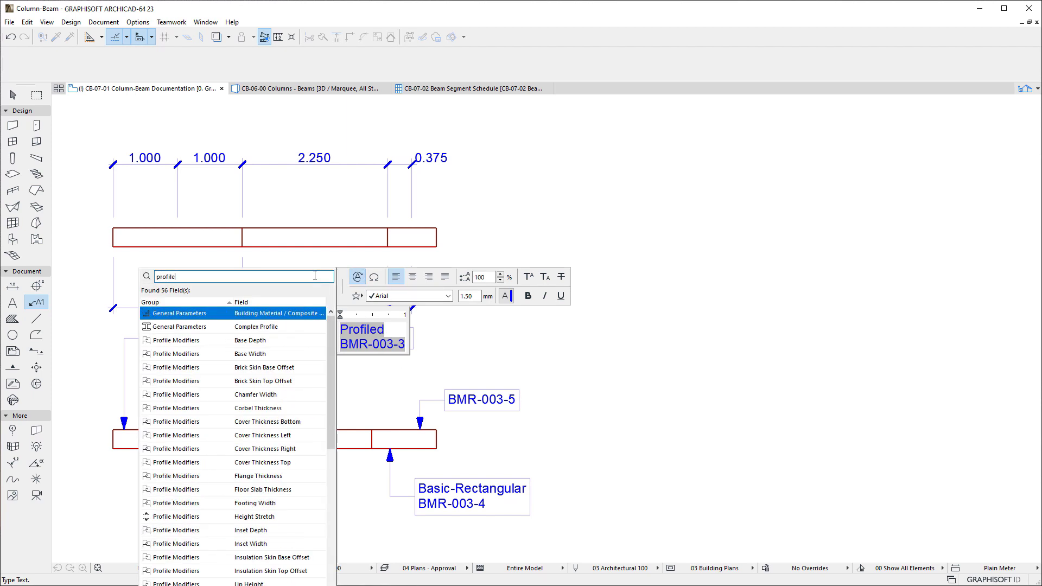
{"action": "double_click", "coordinate": [256, 327]}
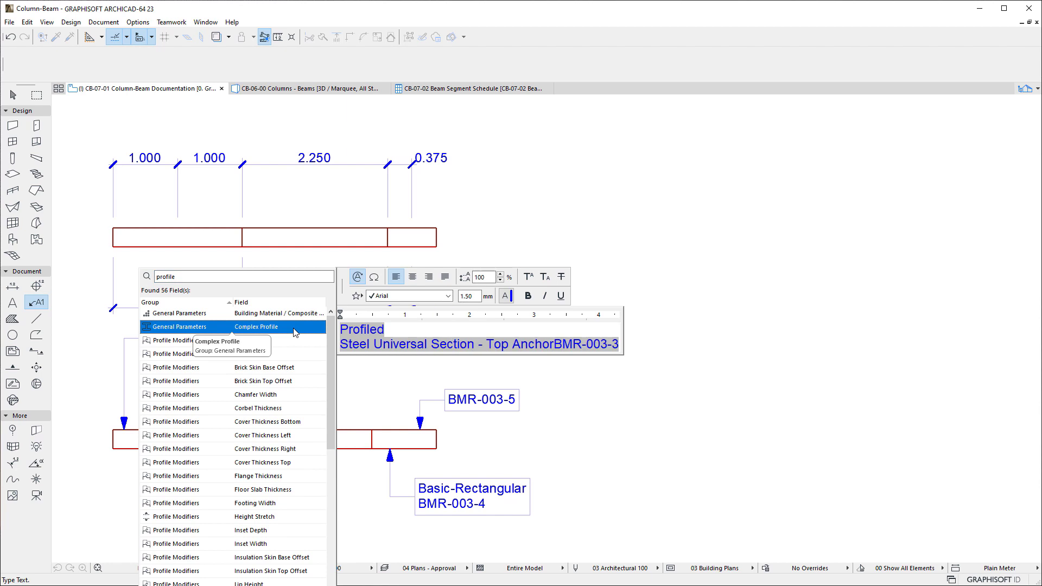
{"action": "left_click", "coordinate": [554, 346]}
{"action": "key", "text": "Return"}
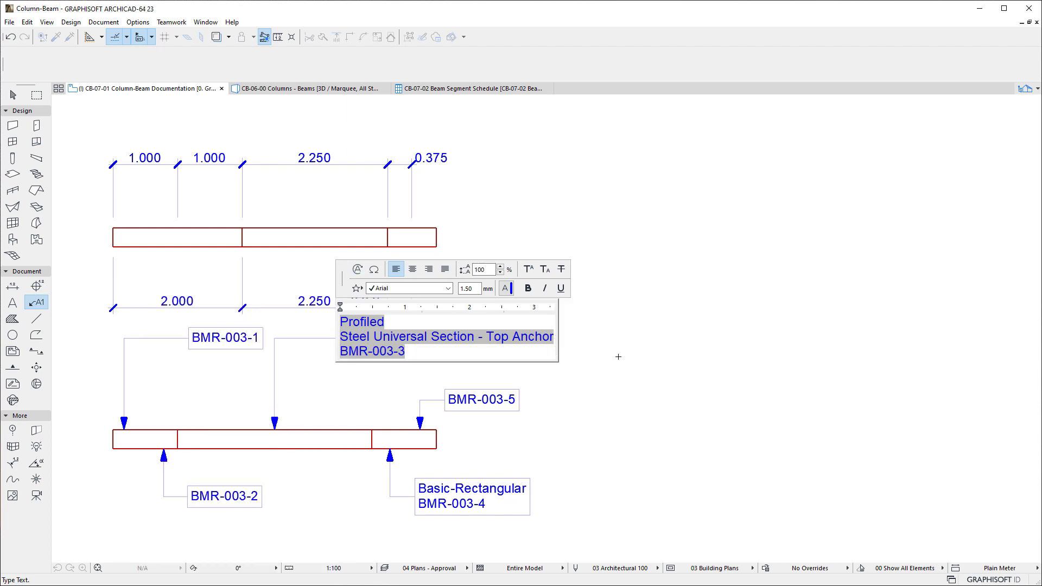
{"action": "left_click", "coordinate": [619, 358]}
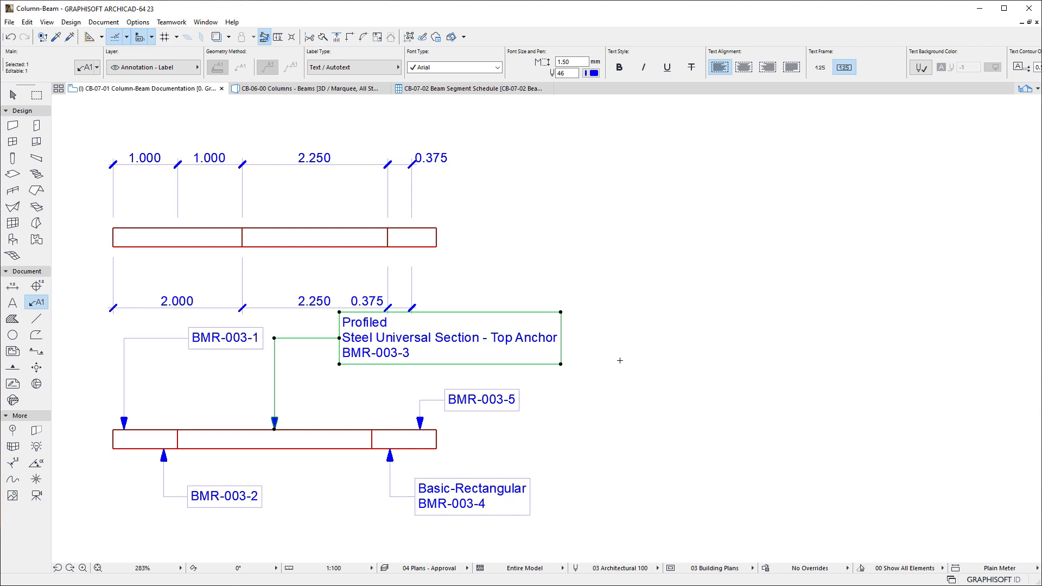
{"action": "key", "text": "Escape"}
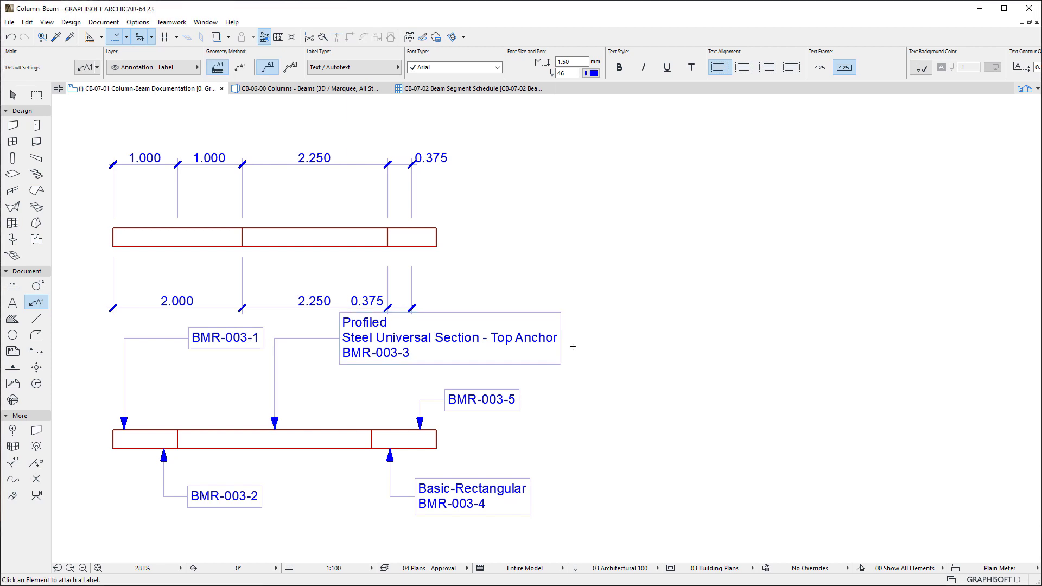
- In the Beam Segment Schedule's Scheme Settings, change the Element Type criterion from Beam to Beam Segment
{"action": "left_click", "coordinate": [1025, 89]}
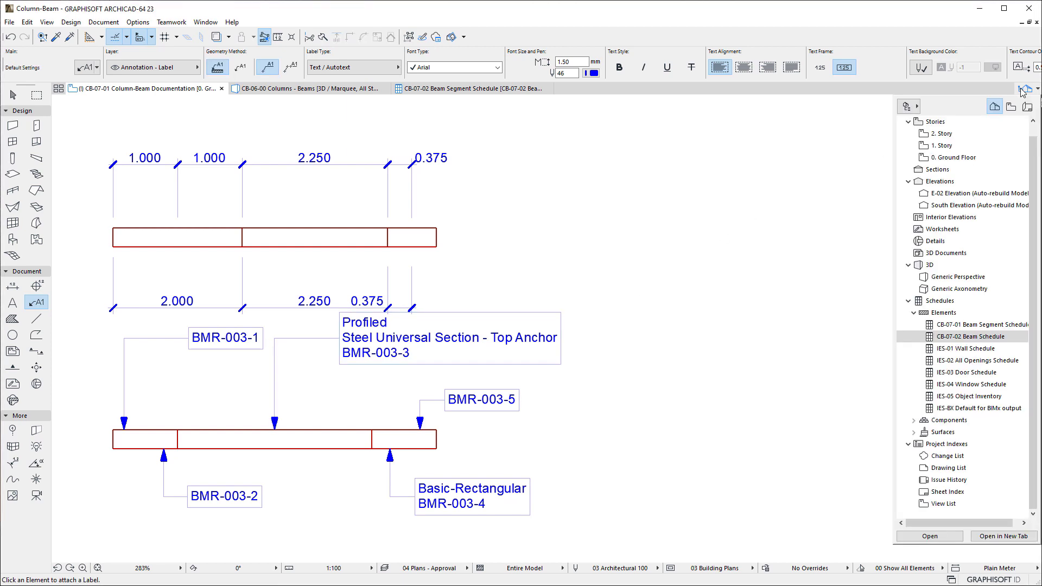
{"action": "right_click", "coordinate": [946, 324]}
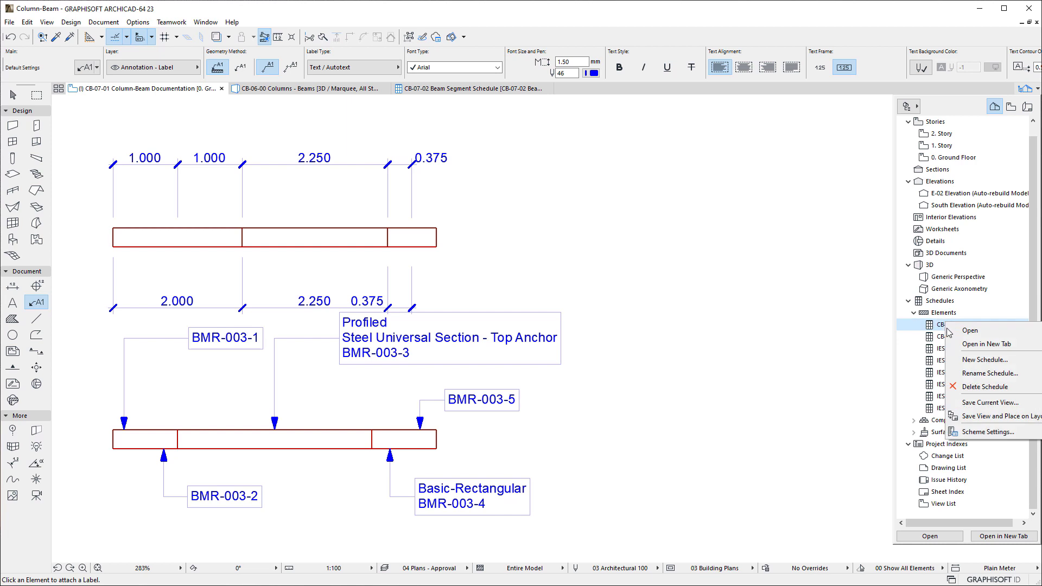
{"action": "left_click", "coordinate": [968, 432]}
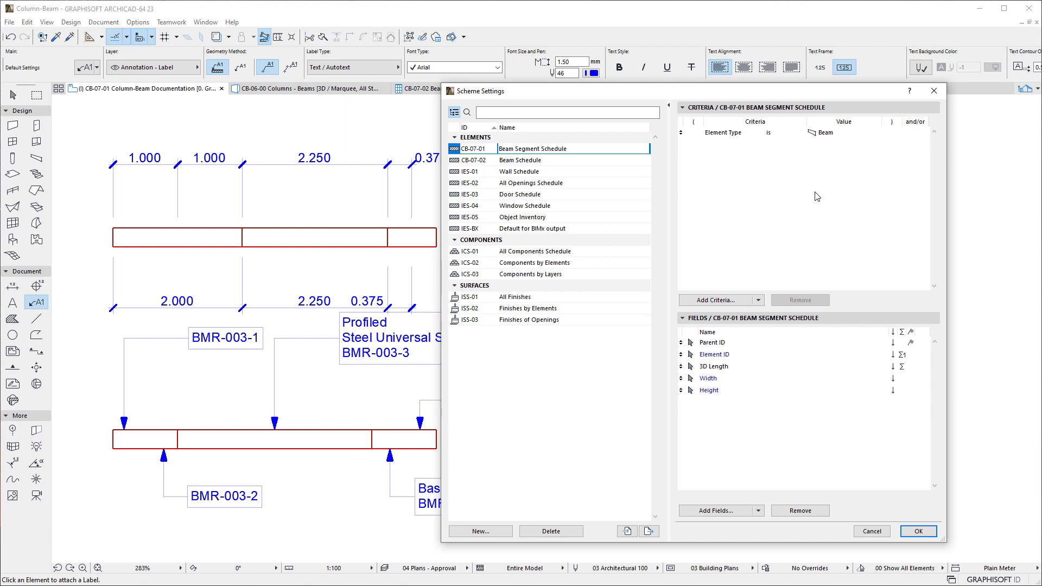
{"action": "left_click", "coordinate": [732, 136]}
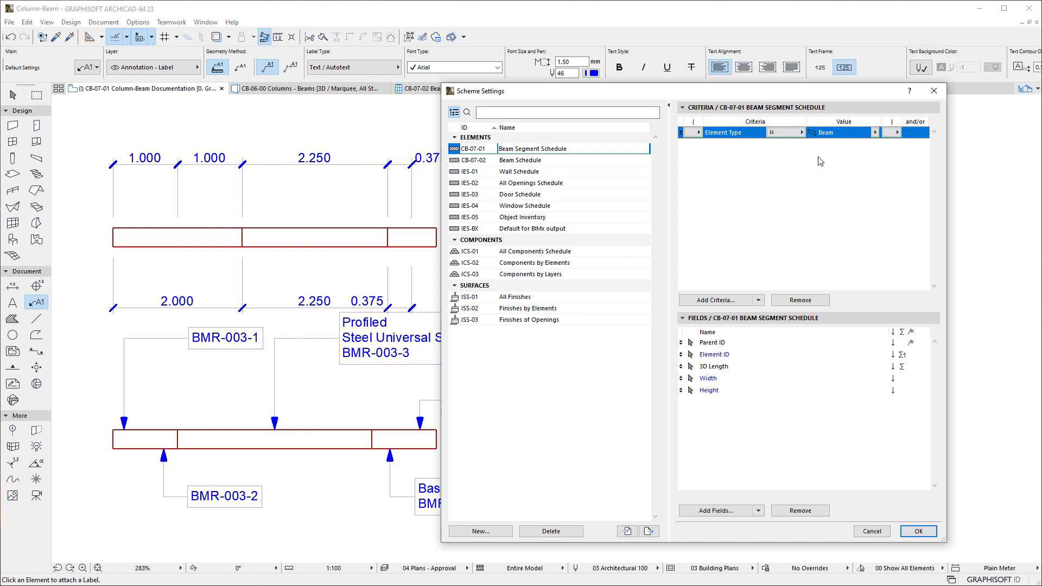
{"action": "left_click", "coordinate": [875, 132]}
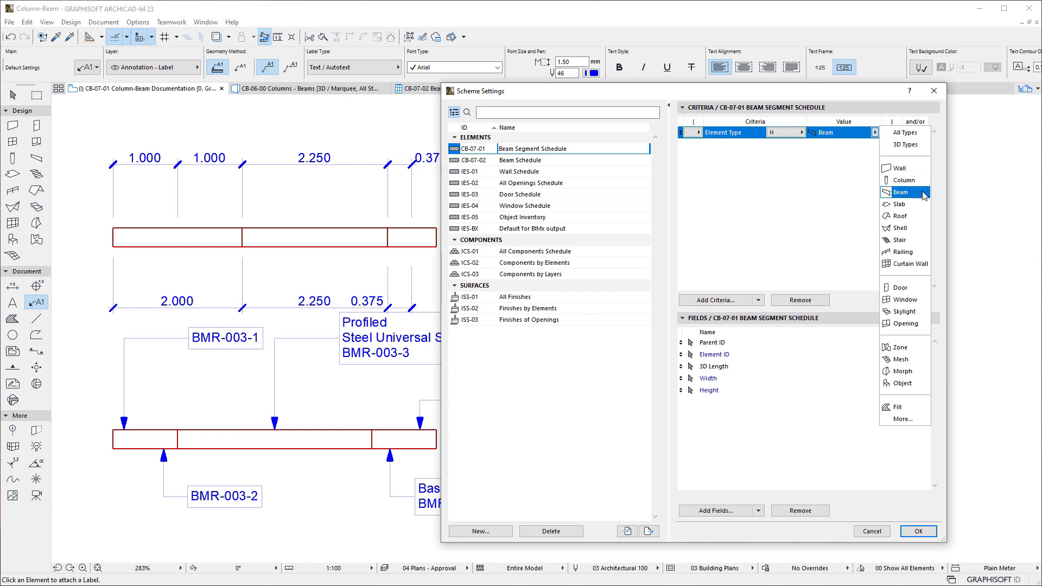
{"action": "left_click", "coordinate": [918, 422]}
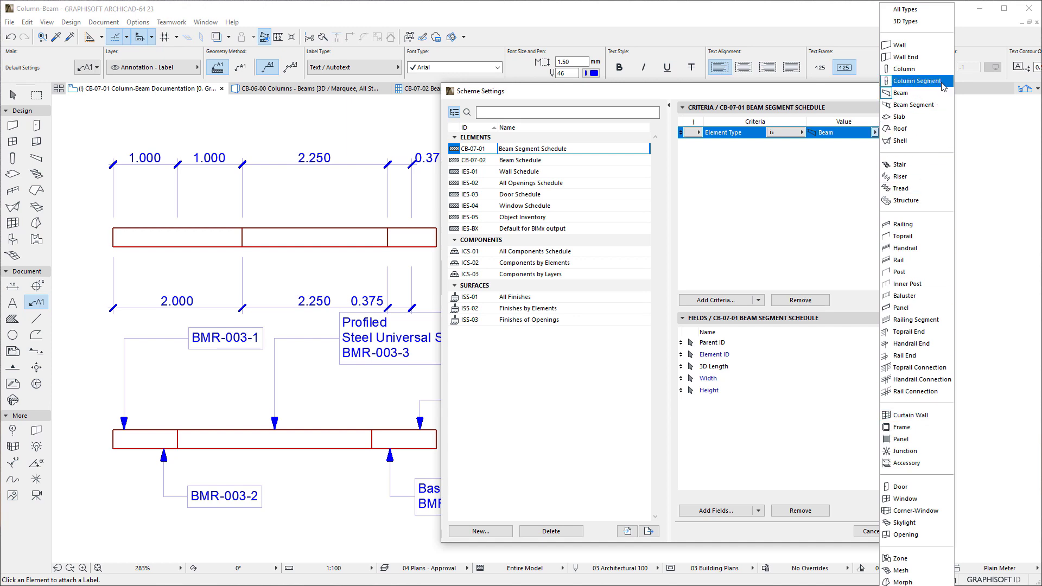
{"action": "left_click", "coordinate": [942, 112]}
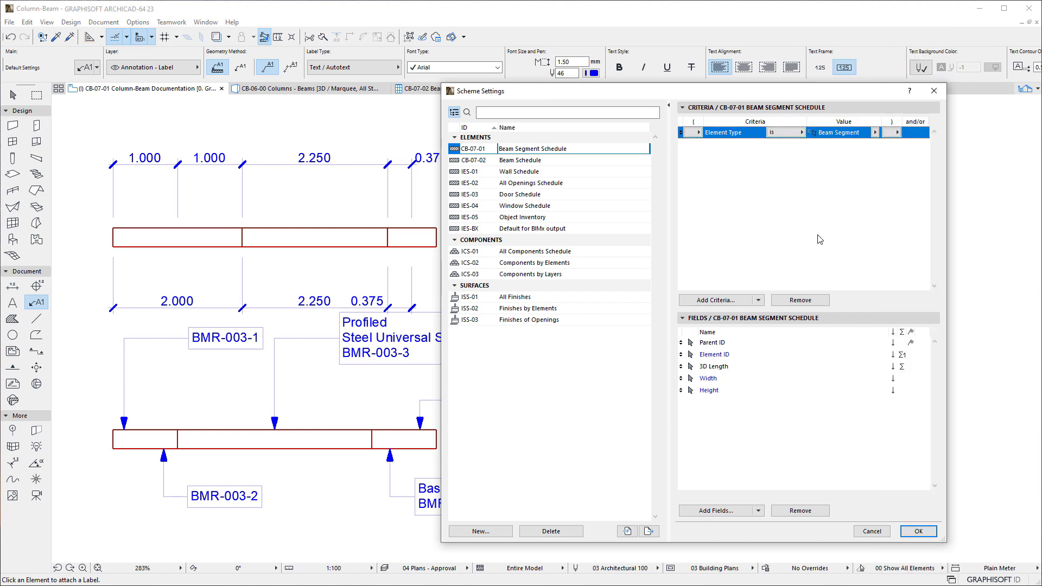
- Add Beam Segment Structure Type and Cross Section fields, ordered right after Element ID, and apply
{"action": "left_click", "coordinate": [698, 514]}
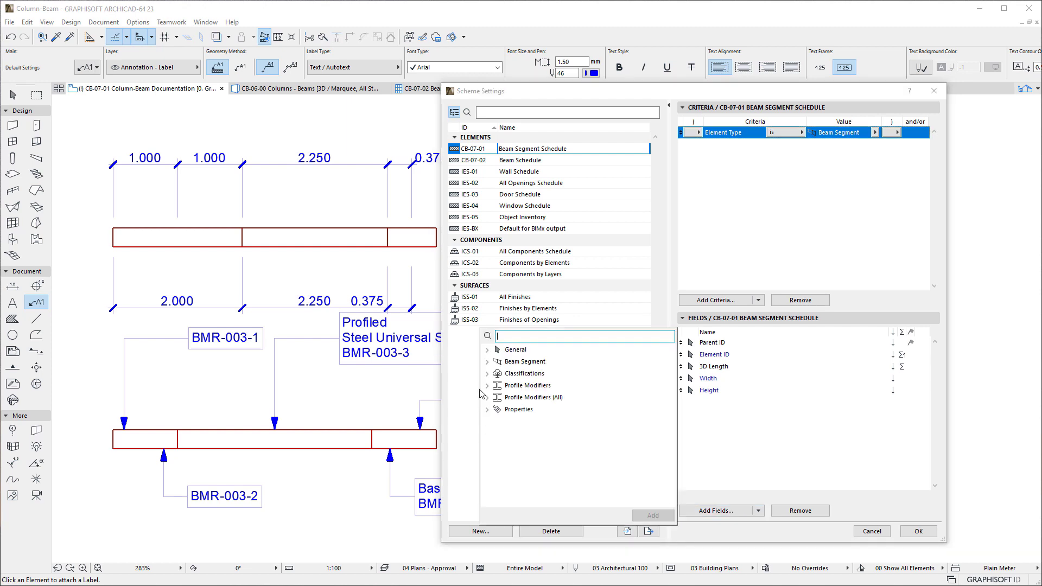
{"action": "left_click", "coordinate": [486, 362]}
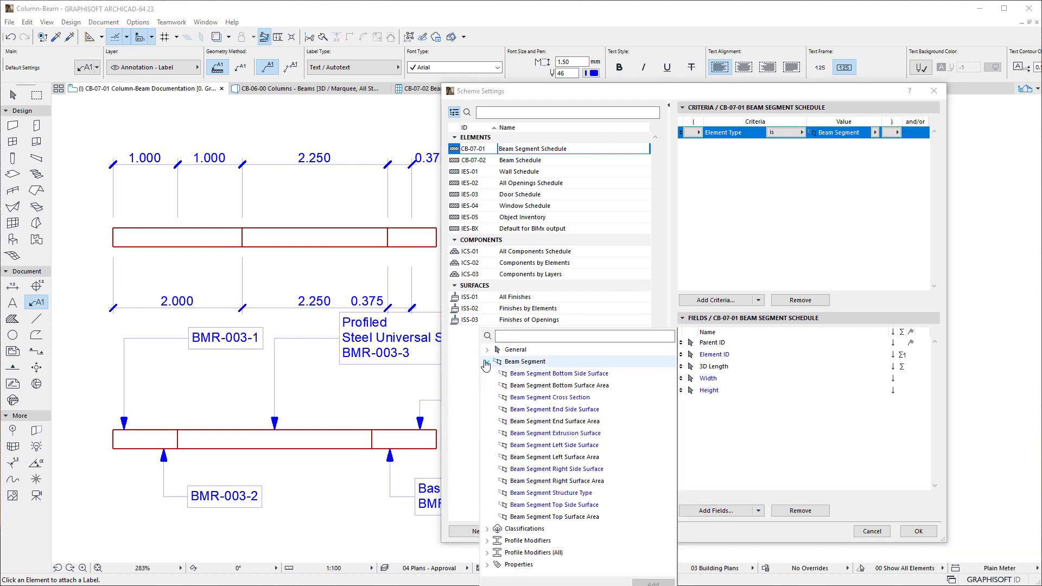
{"action": "double_click", "coordinate": [568, 493]}
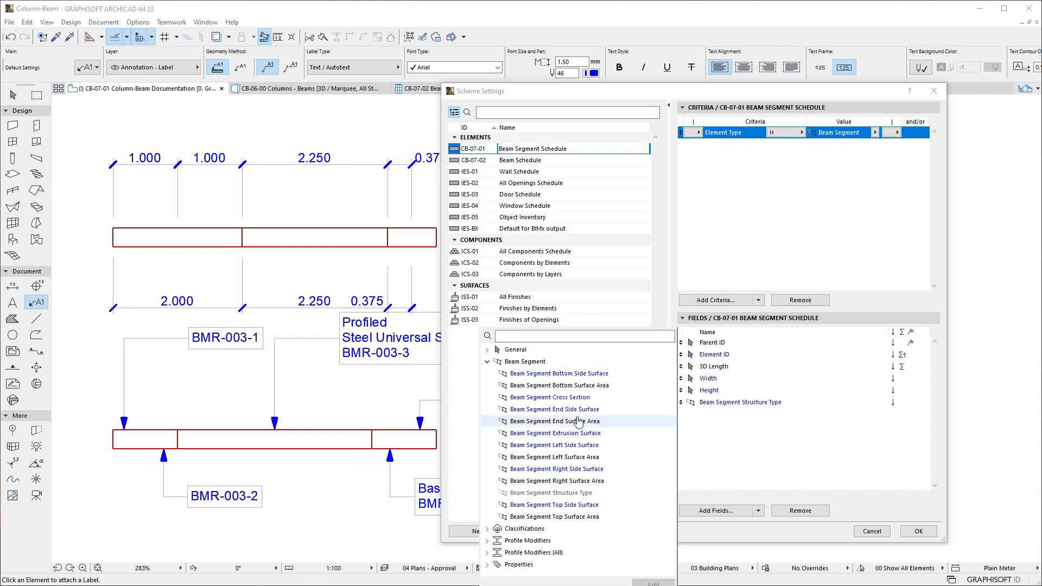
{"action": "double_click", "coordinate": [549, 398]}
{"action": "left_click", "coordinate": [740, 433]}
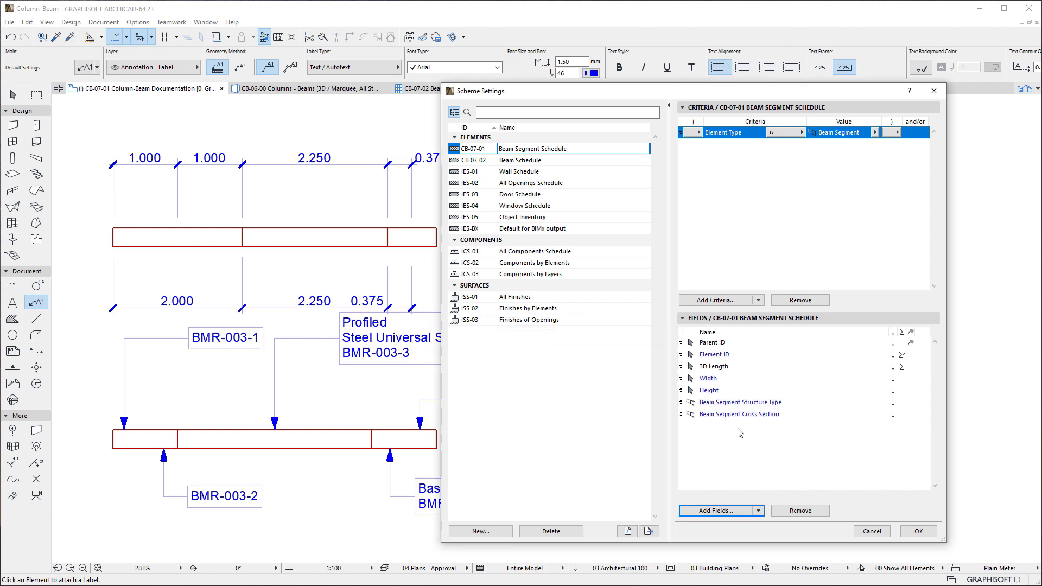
{"action": "left_click_drag", "start_coordinate": [681, 402], "coordinate": [681, 370]}
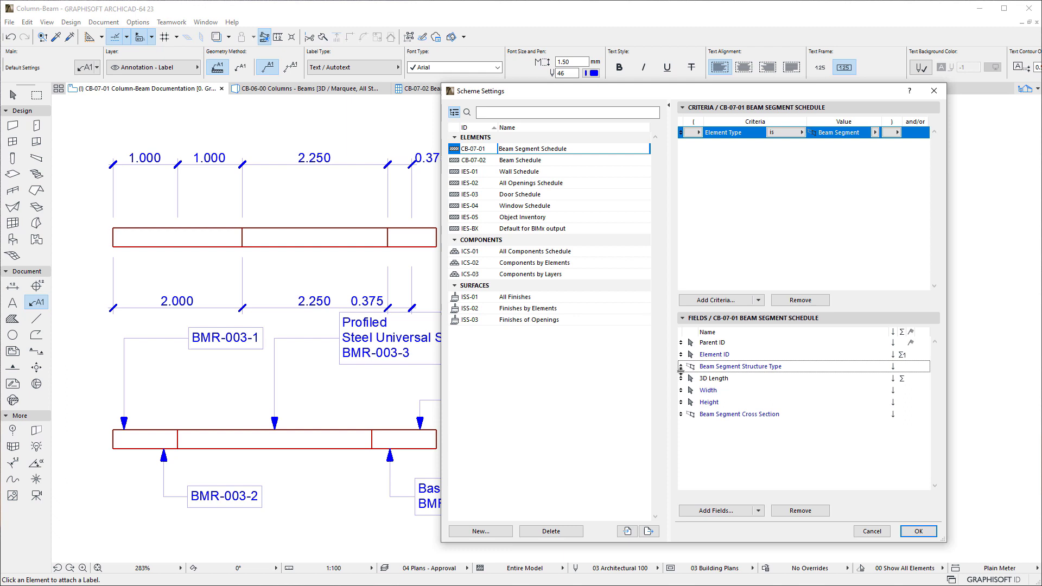
{"action": "left_click_drag", "start_coordinate": [681, 414], "coordinate": [681, 378]}
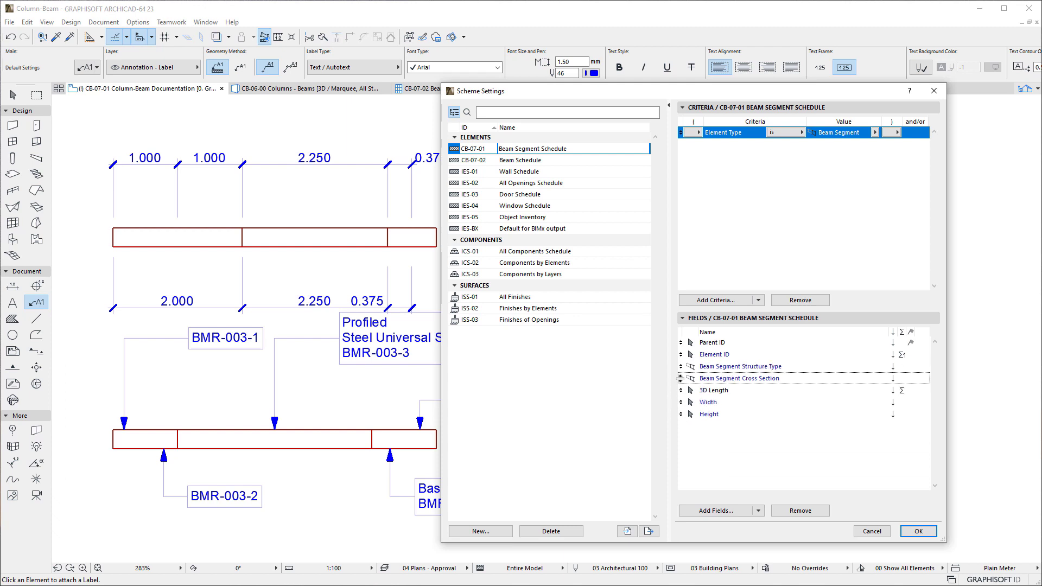
{"action": "left_click", "coordinate": [681, 379]}
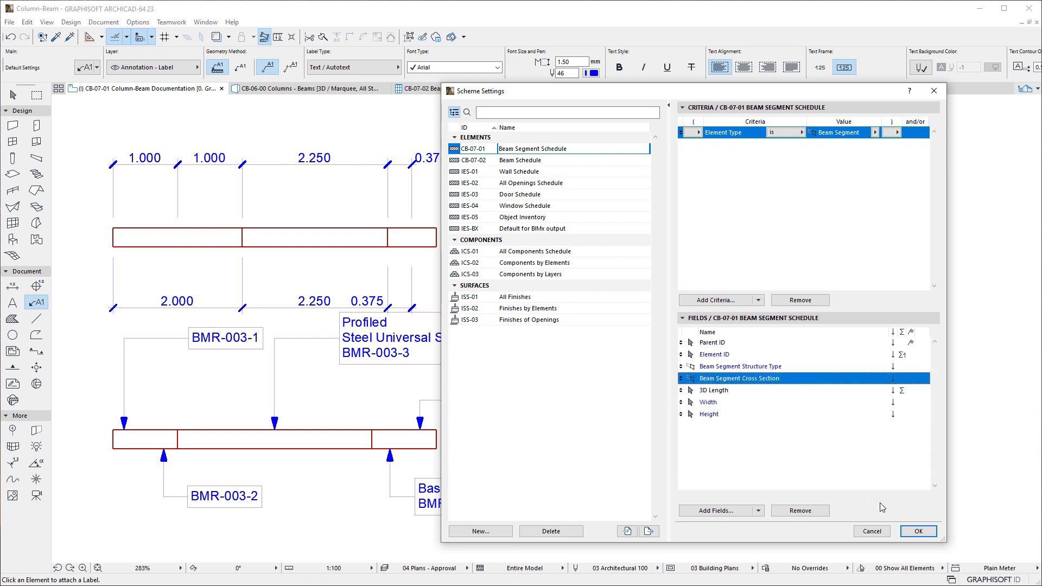
{"action": "left_click", "coordinate": [887, 537]}
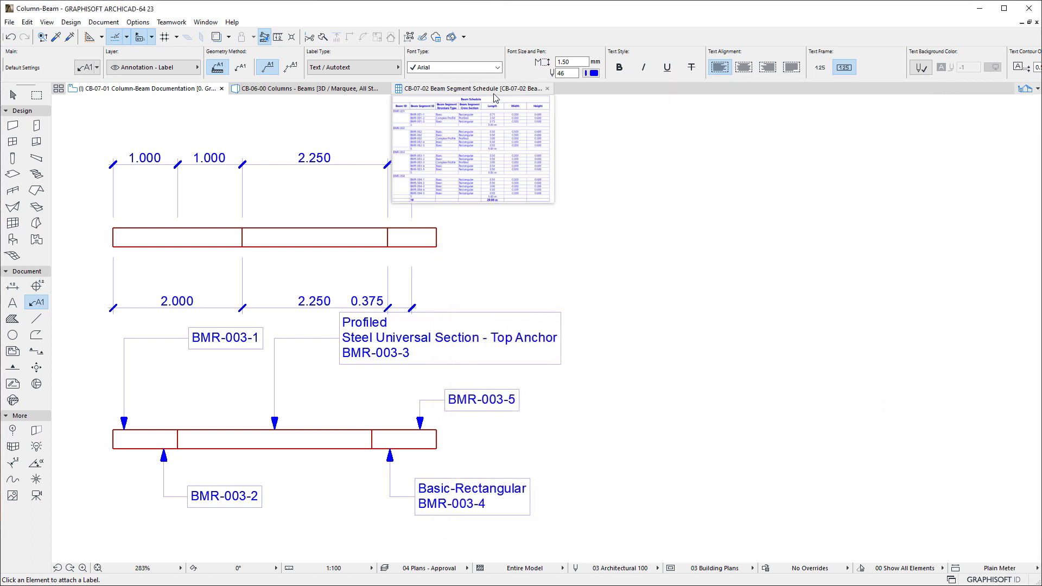
- In the Beam Segment Schedule, pick the BMR-002-3 row and show that segment in the plan
{"action": "left_click", "coordinate": [488, 93]}
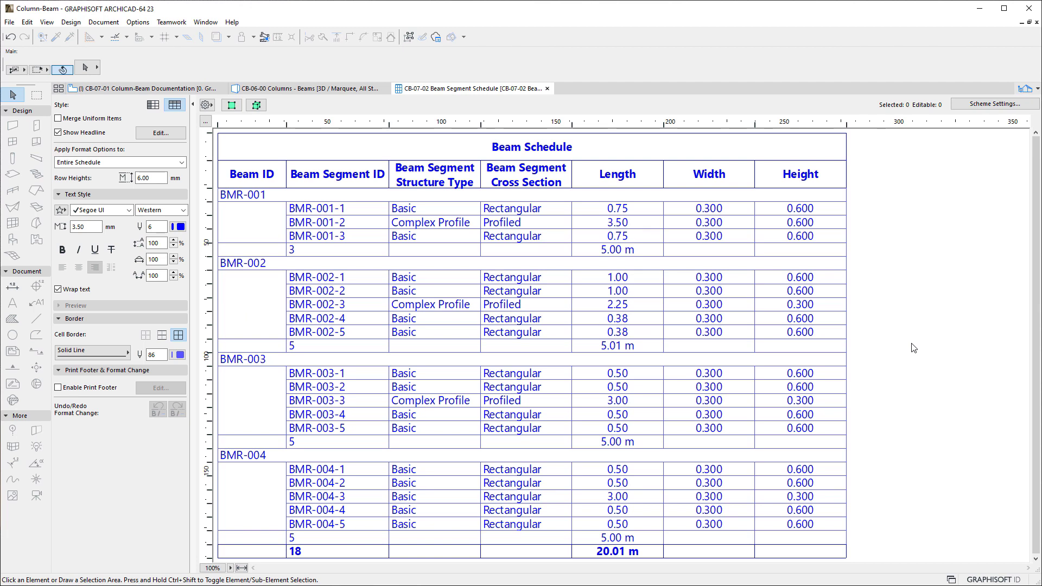
{"action": "left_click", "coordinate": [336, 306]}
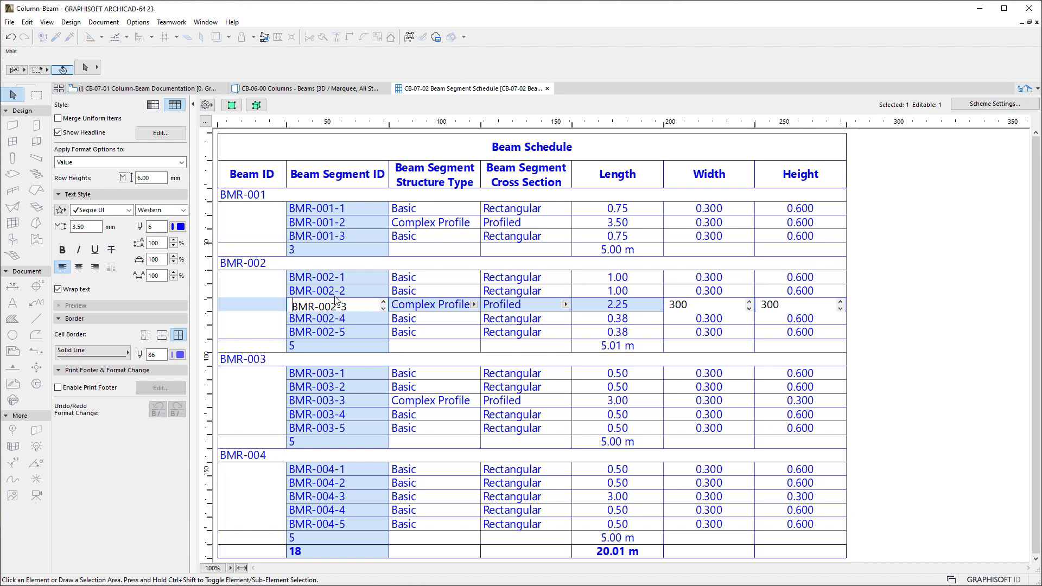
{"action": "left_click", "coordinate": [231, 106]}
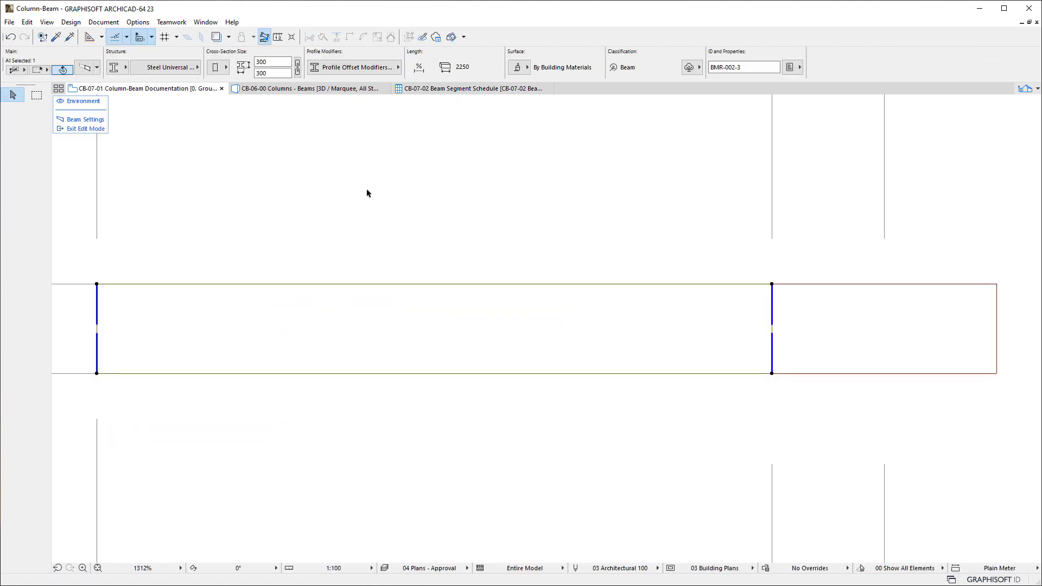
- Zoom out, leave segment editing of the beam, and deselect it
{"action": "scroll", "coordinate": [636, 208], "scroll_direction": "down", "scroll_amount": 2}
{"action": "scroll", "coordinate": [636, 207], "scroll_direction": "down", "scroll_amount": 2}
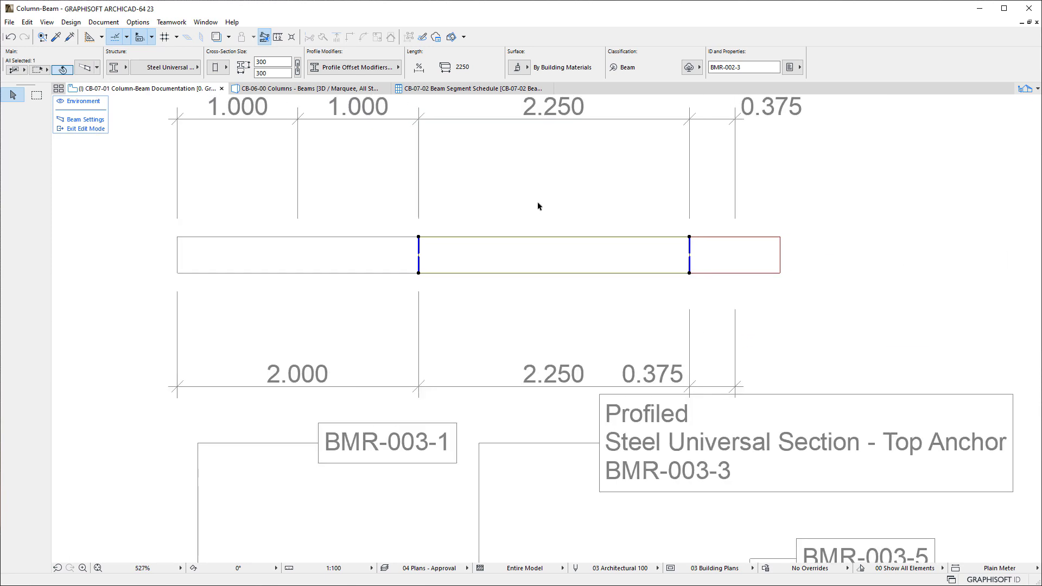
{"action": "left_click", "coordinate": [85, 129]}
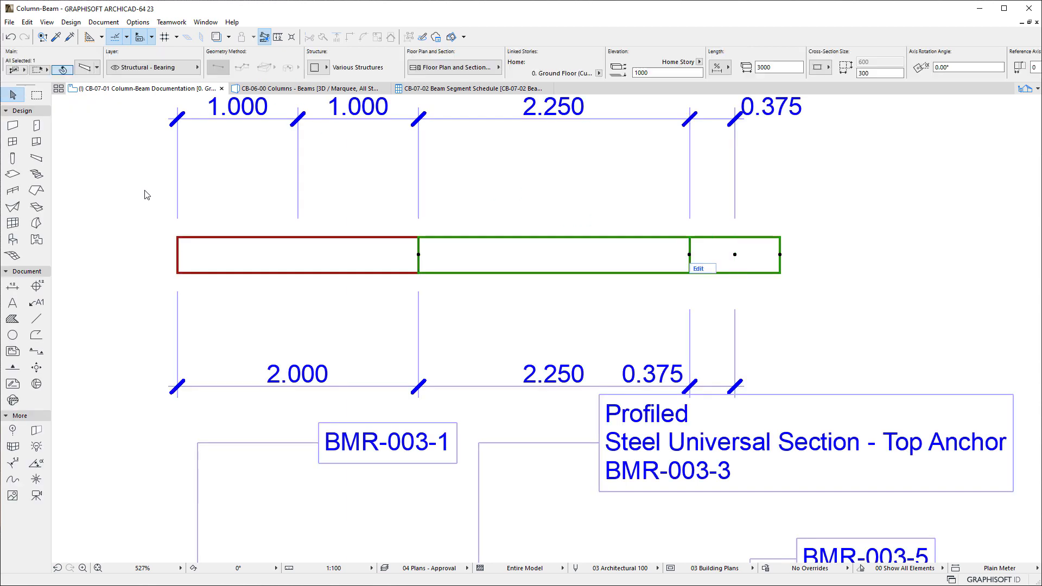
{"action": "left_click", "coordinate": [144, 194]}
{"action": "key", "text": "F3"}
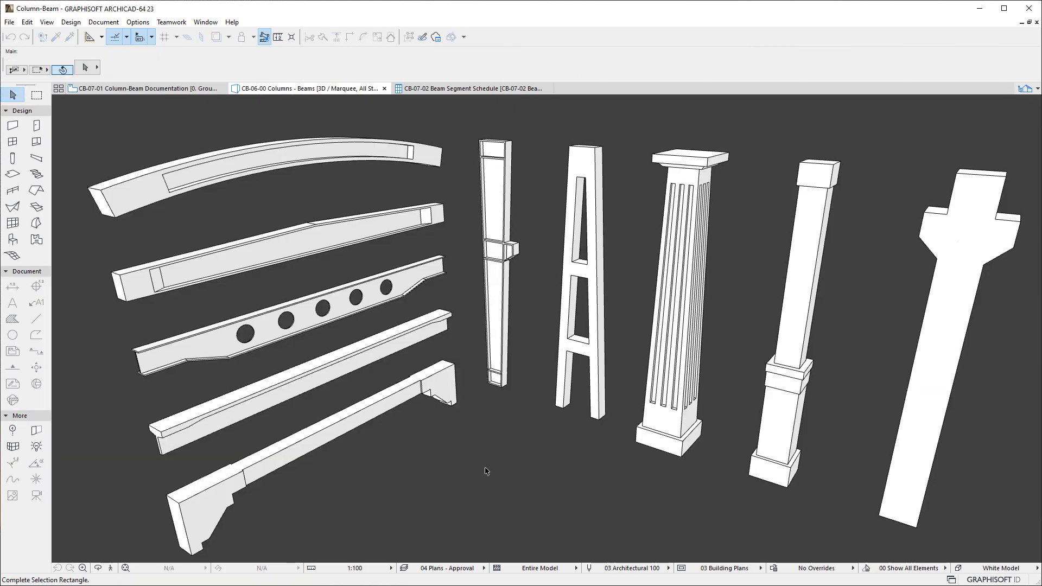